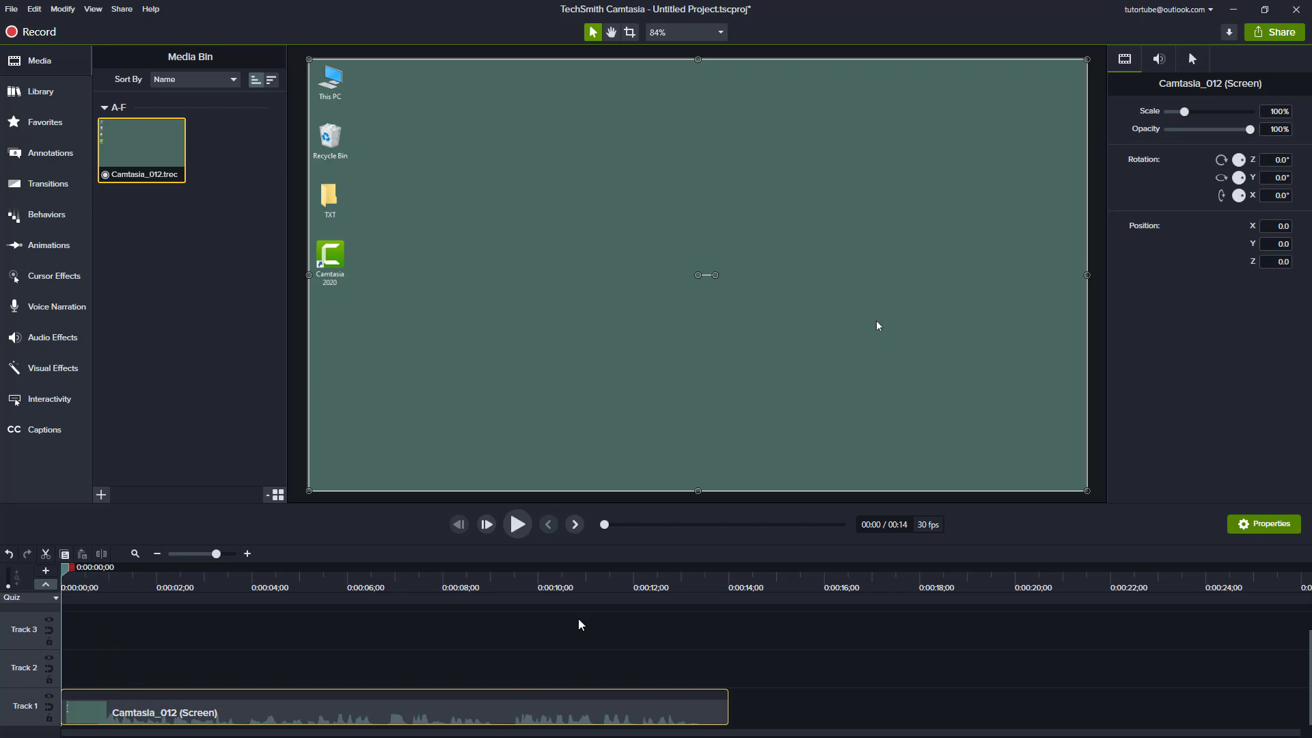
Preview the recording and place the playhead at 0:00:03;24.
key(space)
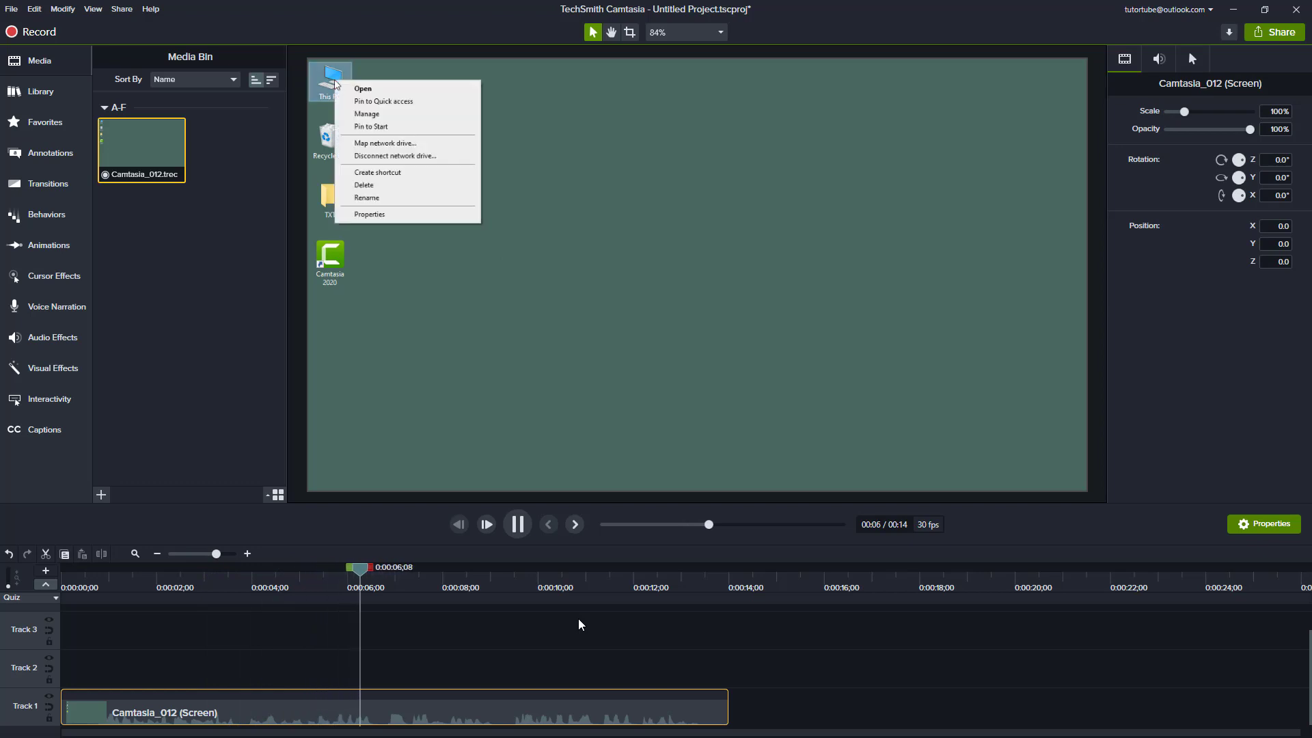
key(space)
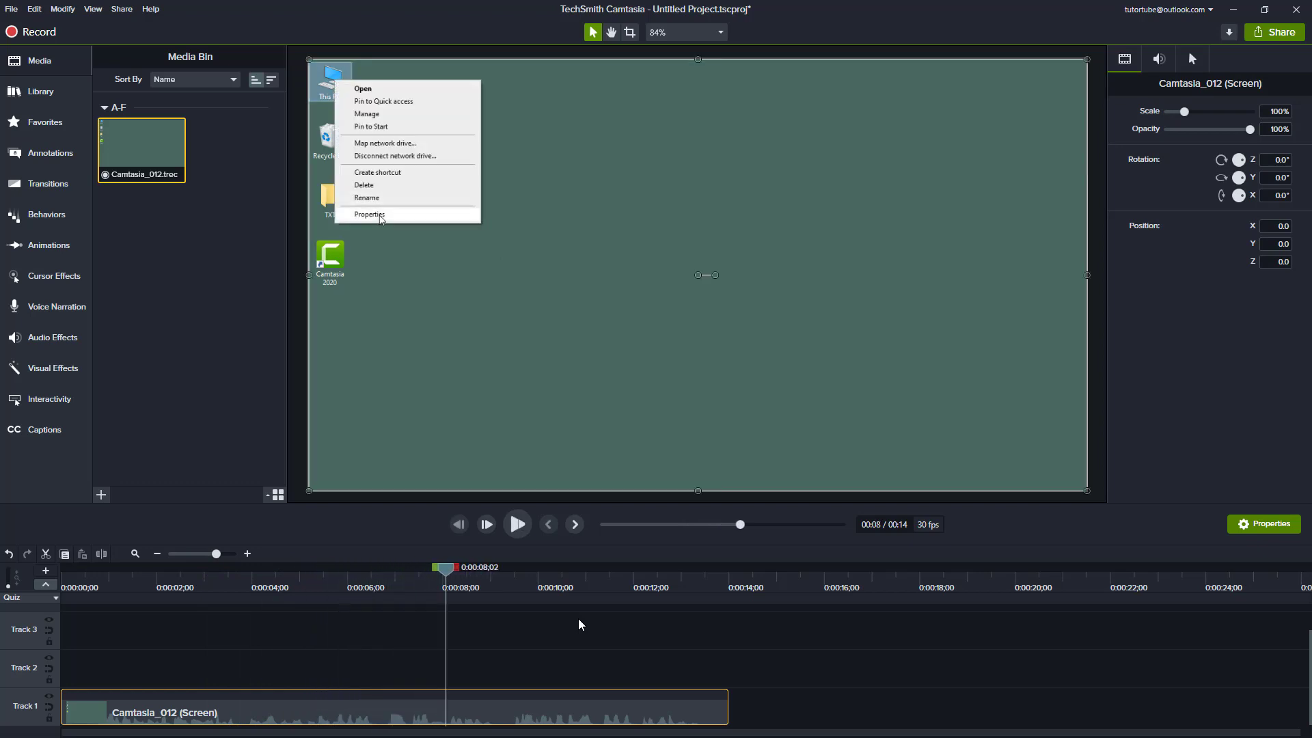
drag(252, 590, 243, 588)
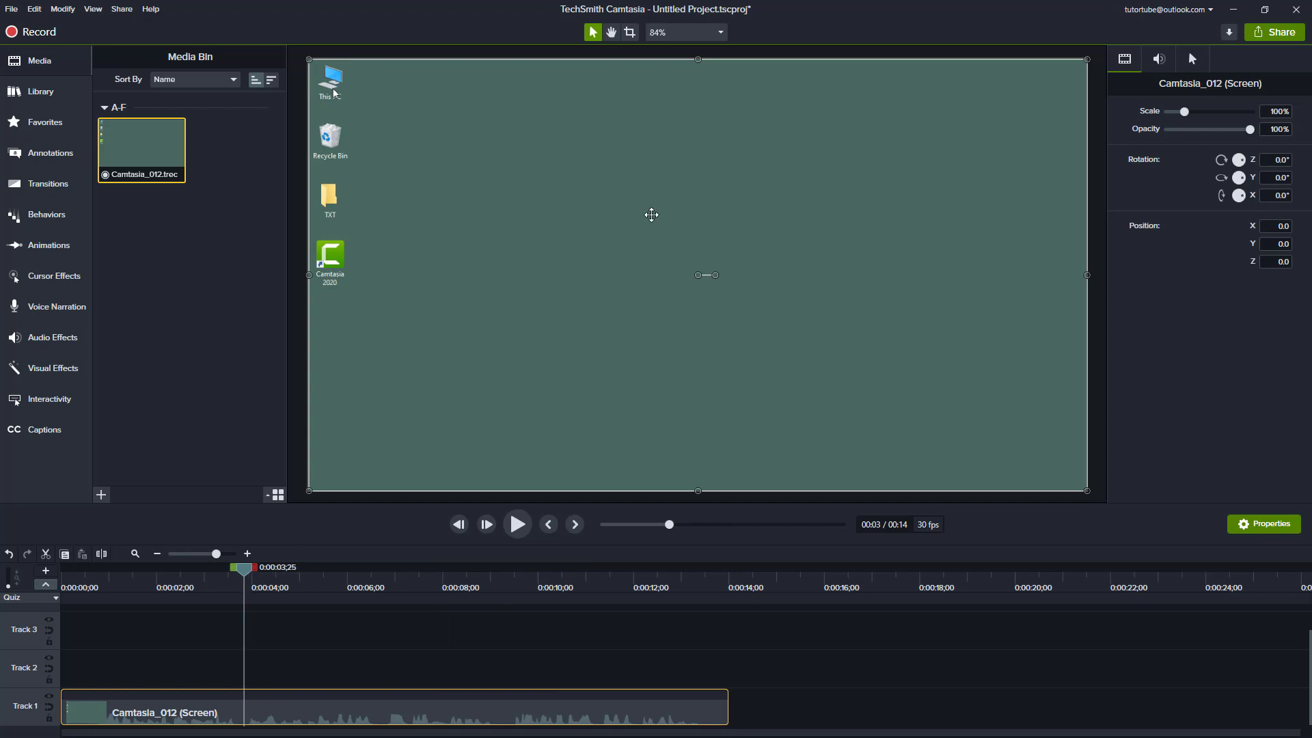
drag(130, 585, 245, 592)
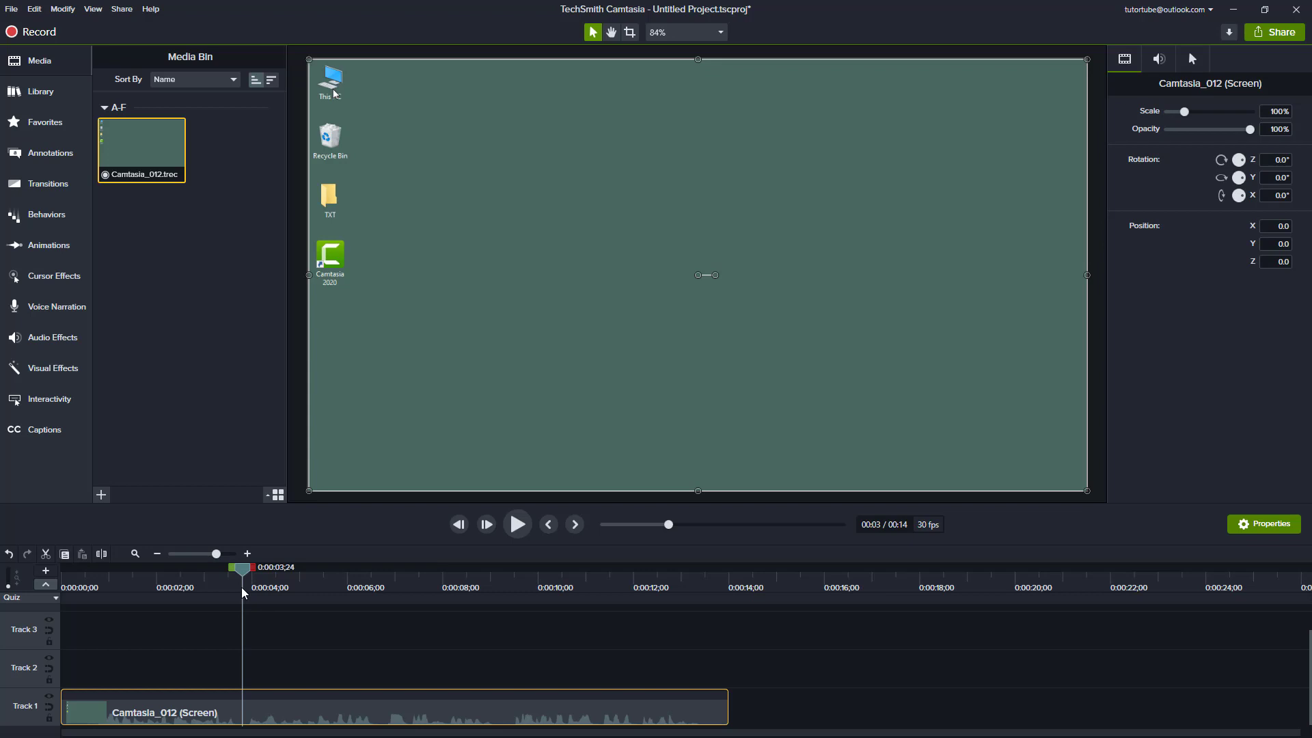
Add an interactive quiz to the timeline at the playhead.
click(46, 400)
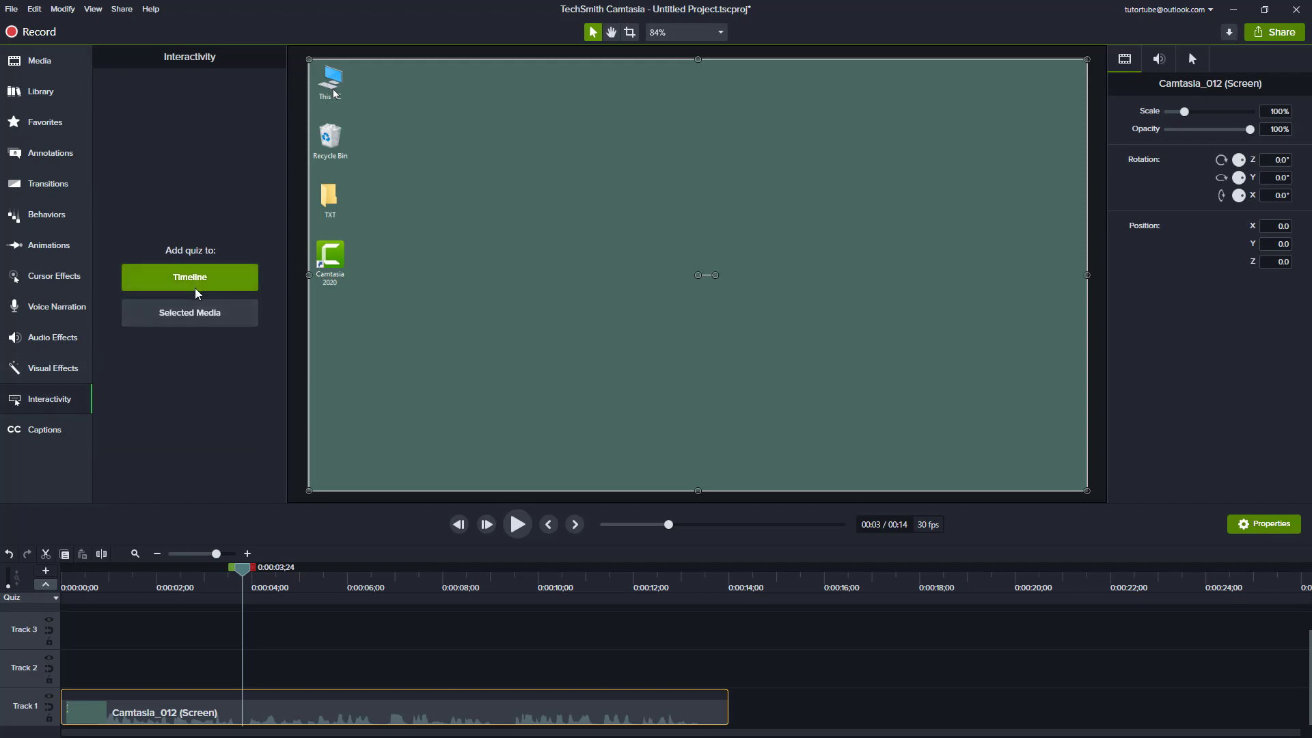
click(200, 315)
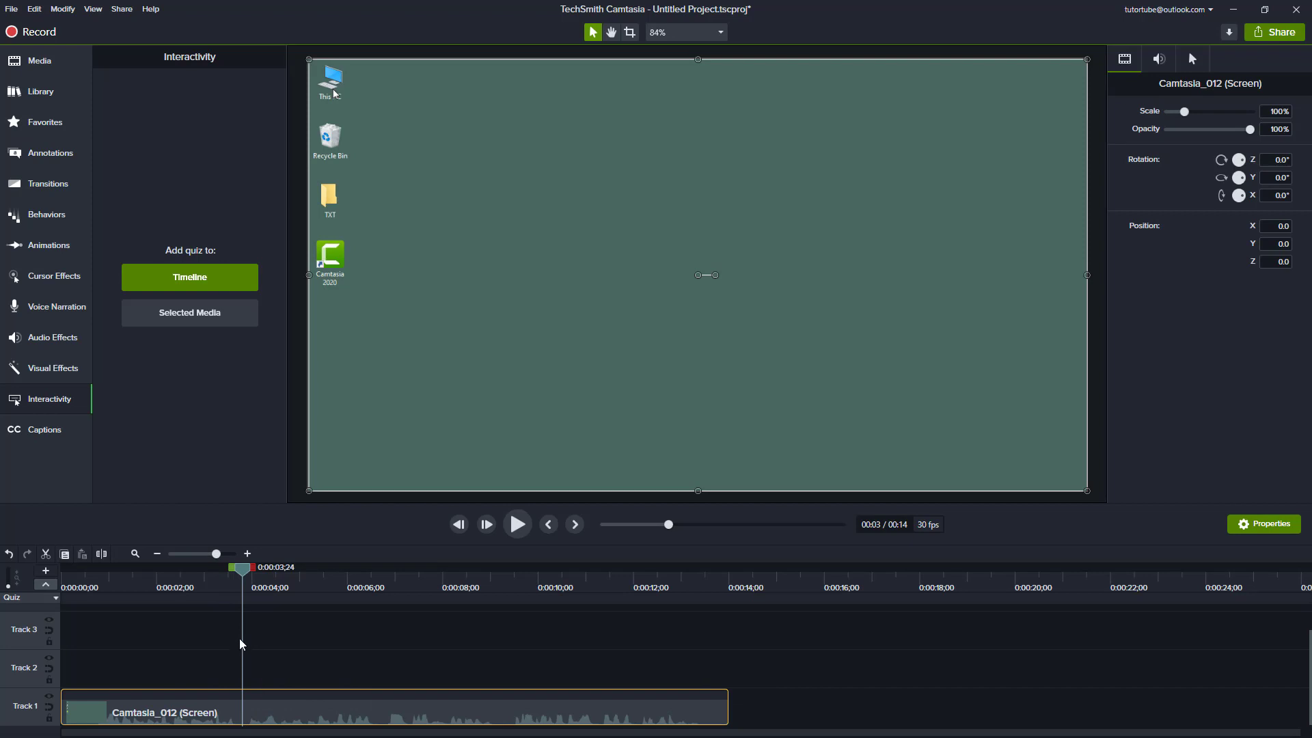
click(244, 600)
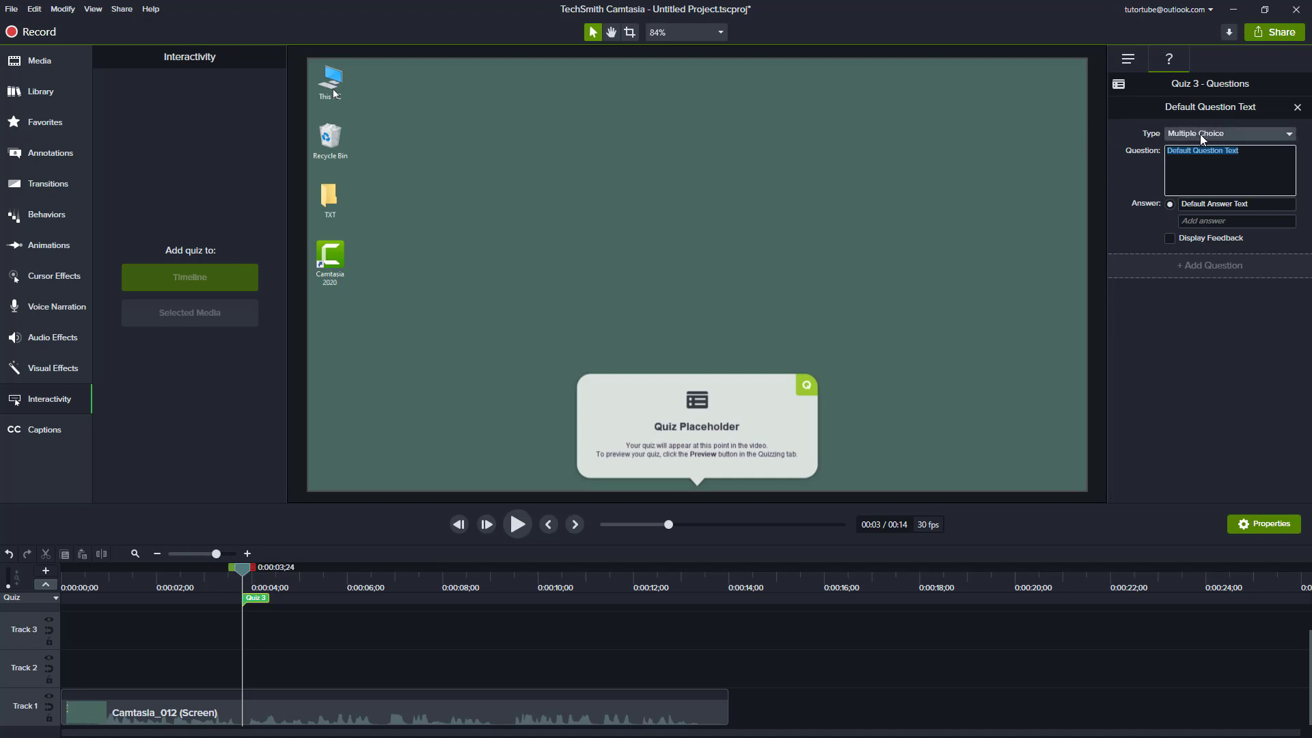
Try the Short Answer question type for the quiz and revert it to Multiple Choice.
click(1223, 131)
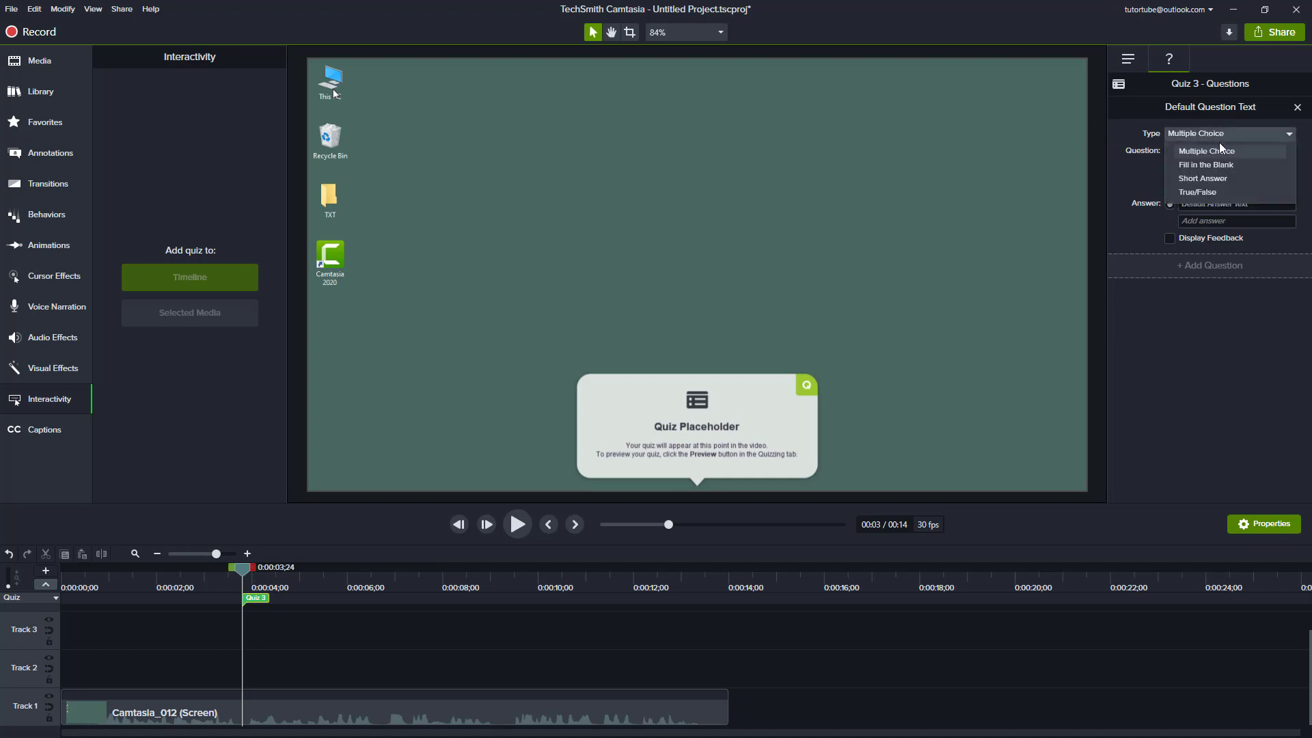
click(1204, 178)
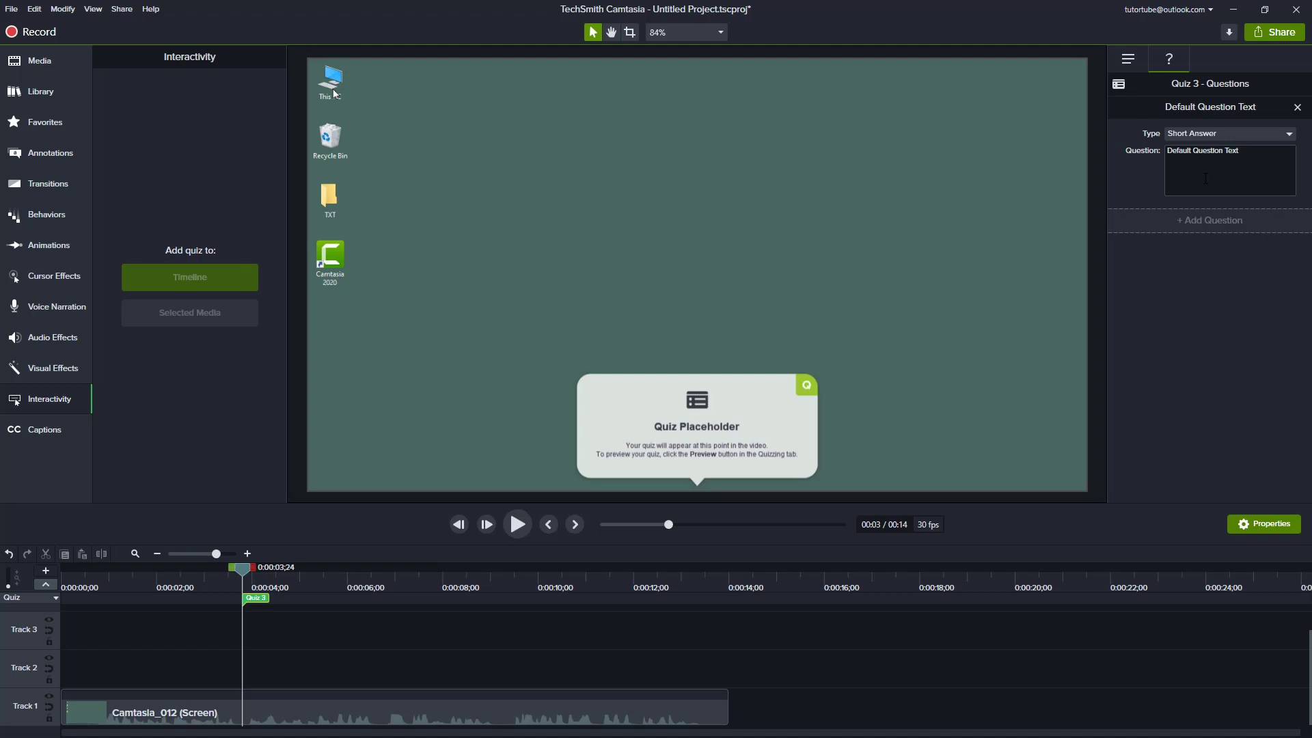
click(1214, 135)
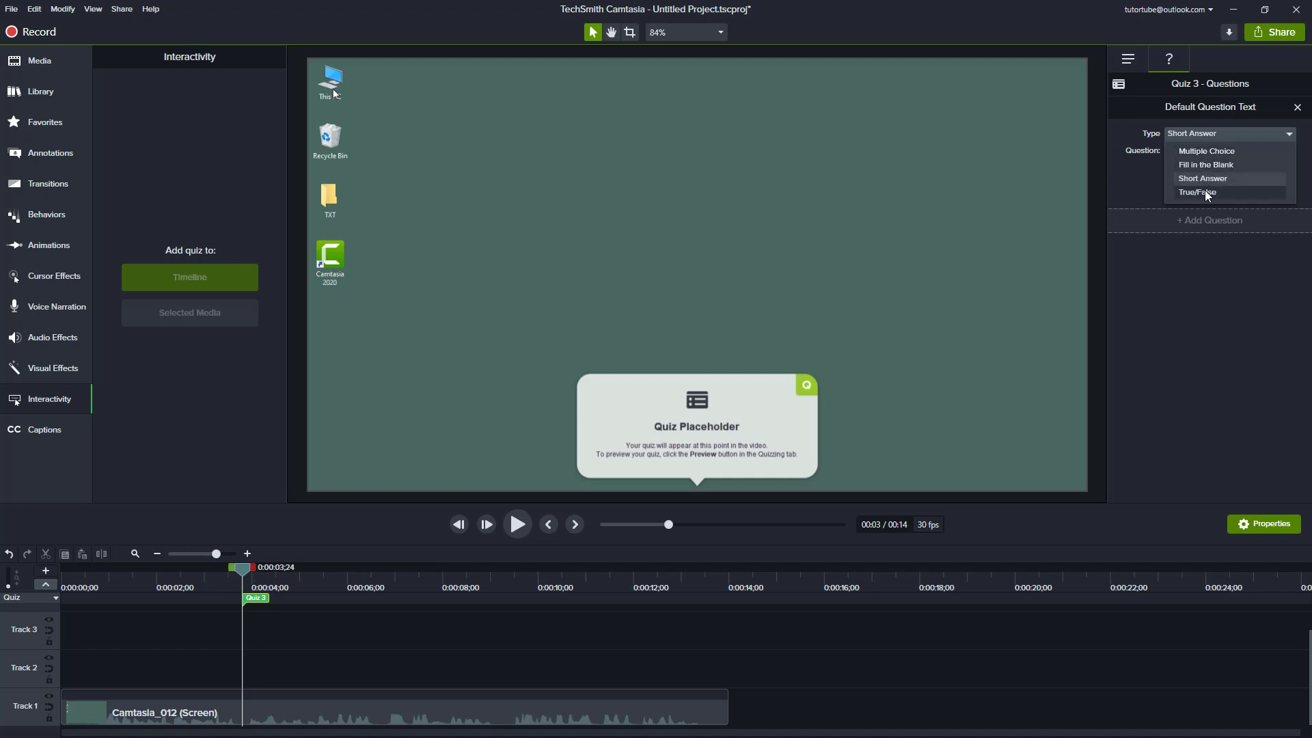
click(1200, 151)
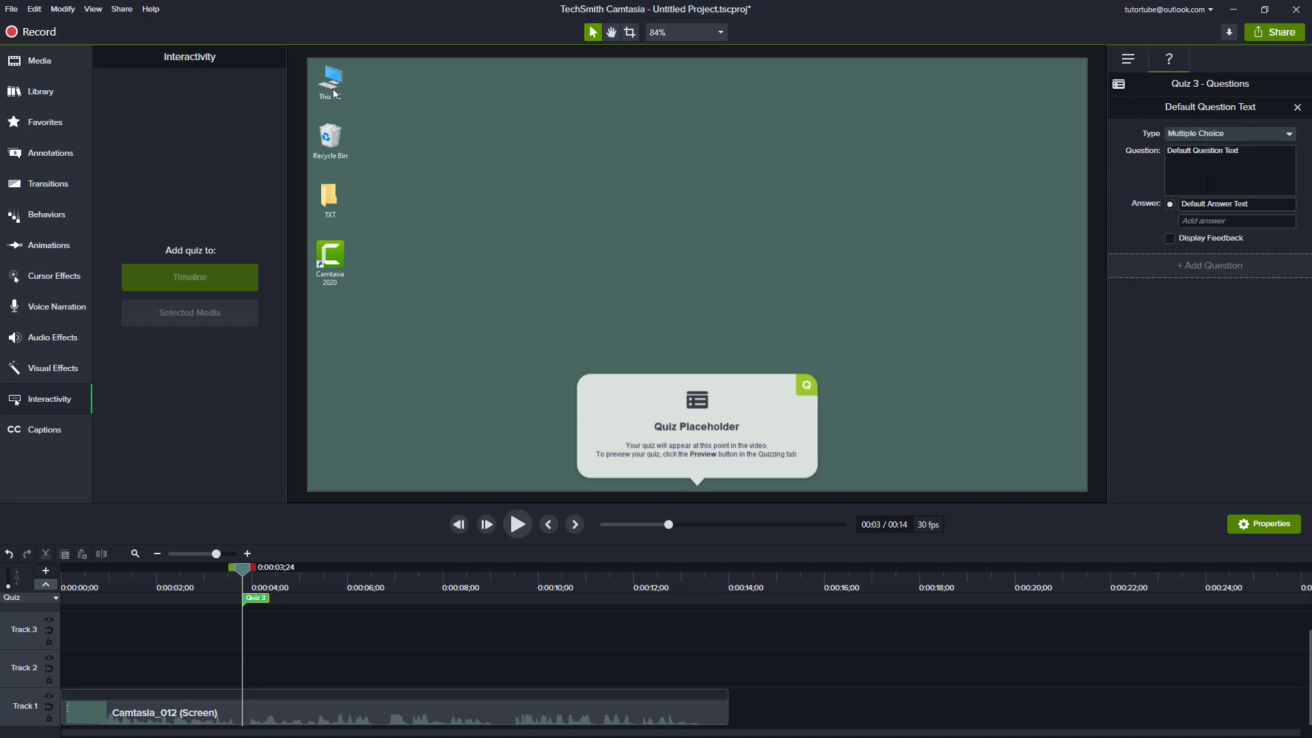
Replace the default question text with "Where are We?".
drag(1167, 151, 1189, 157)
key(ctrl+a)
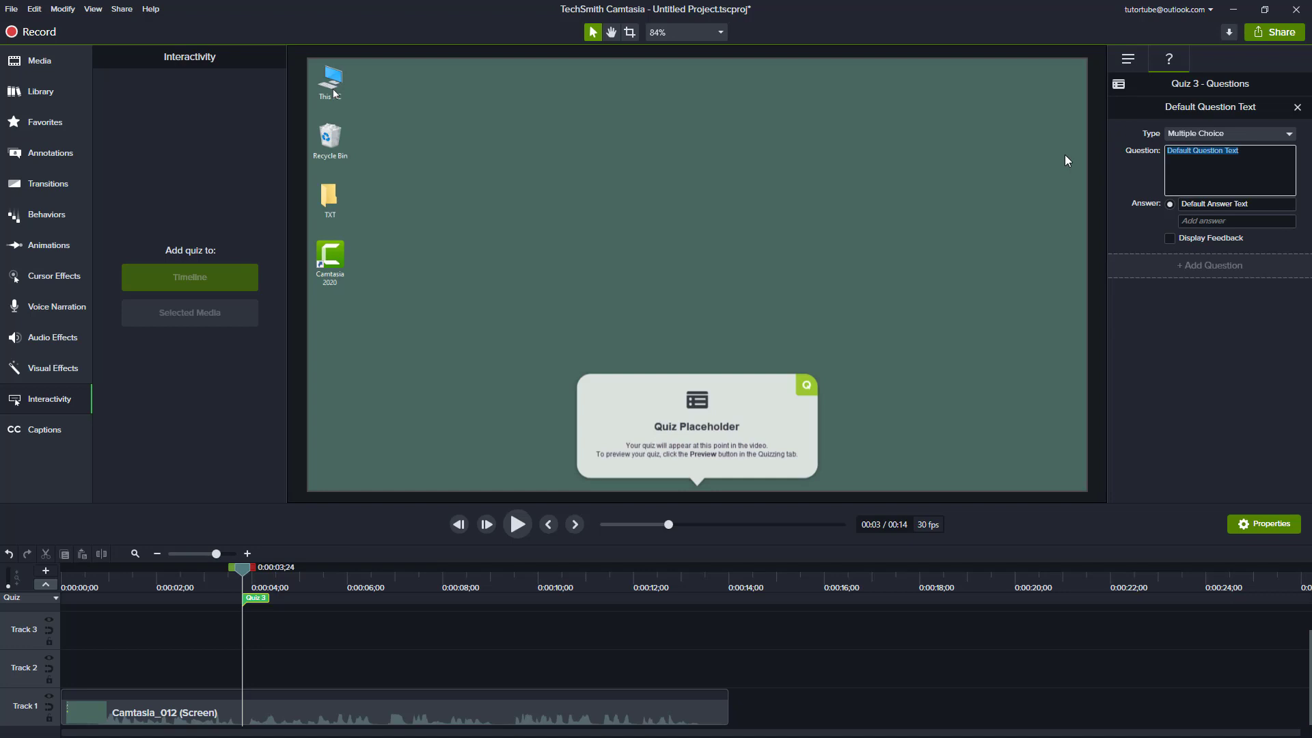
text(Where are We?)
Enter the answers "This PC", "Desktop", "D Drive" and "C Drive", and mark "Desktop" as the correct one.
click(1201, 205)
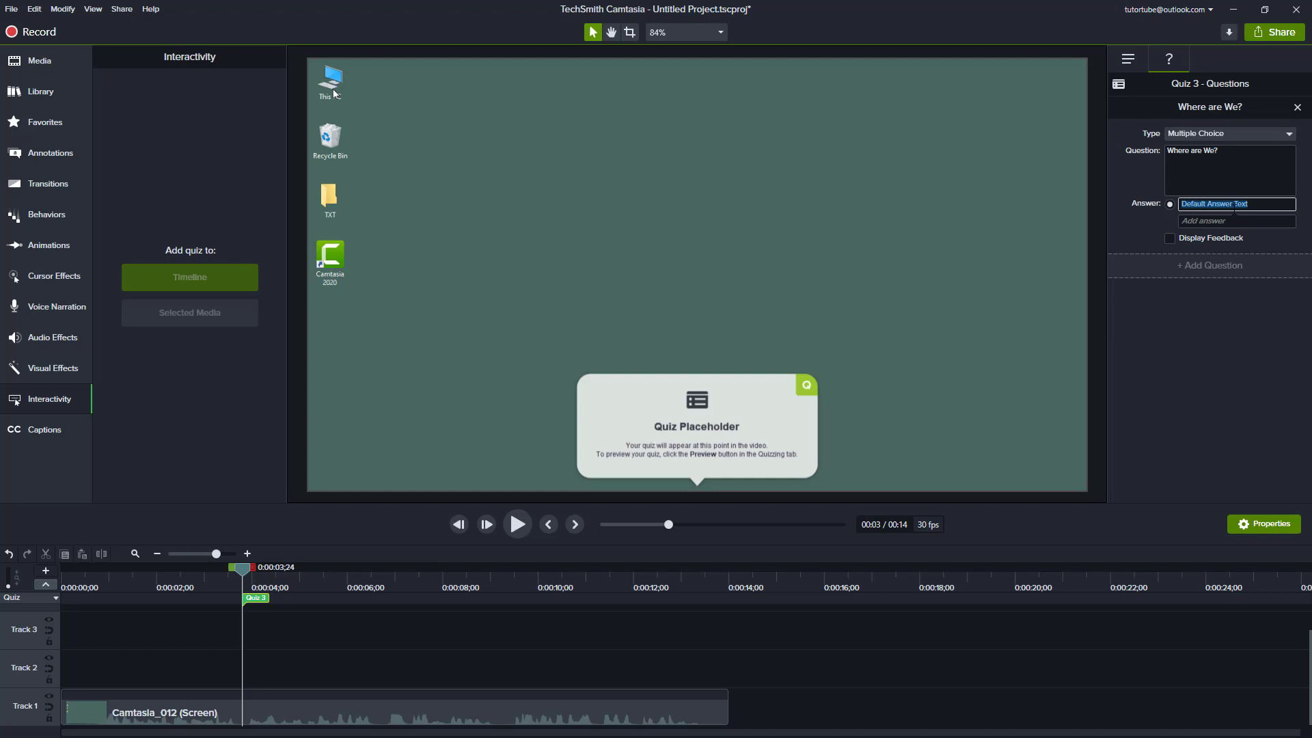
text(This PC)
click(1250, 220)
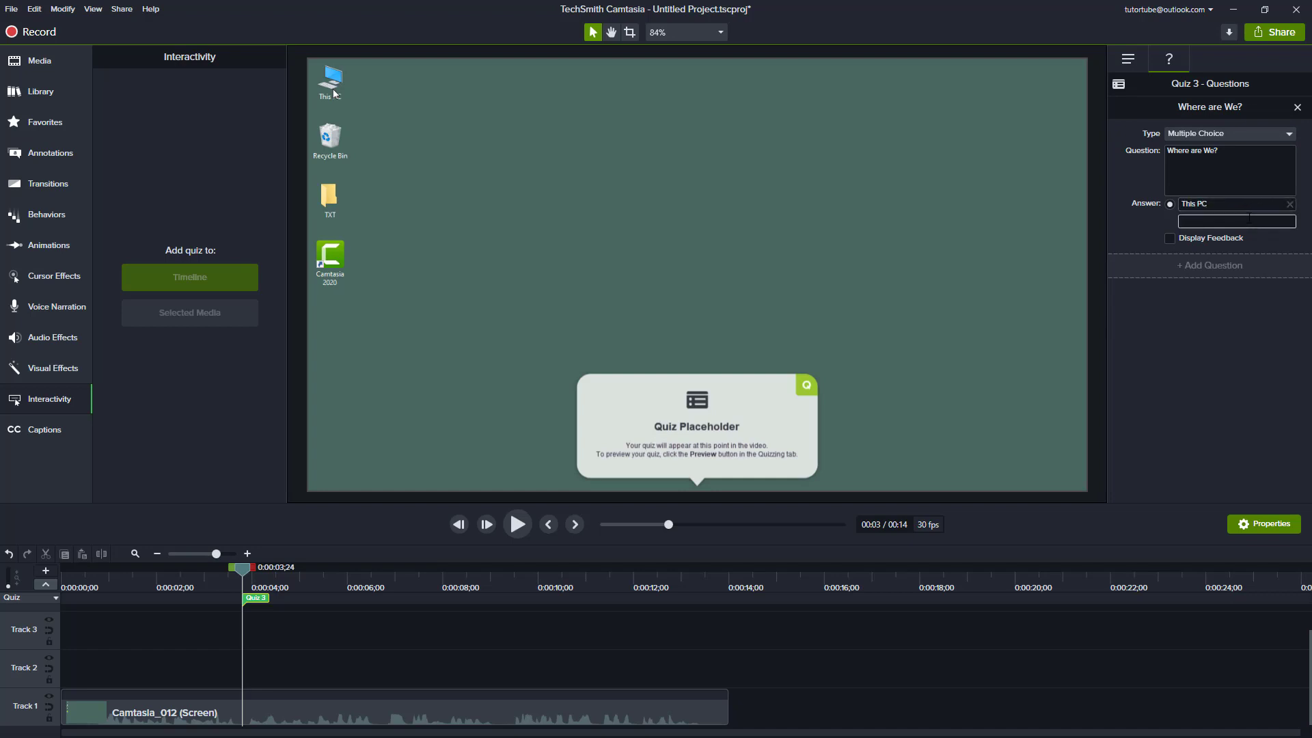
text(Desktop)
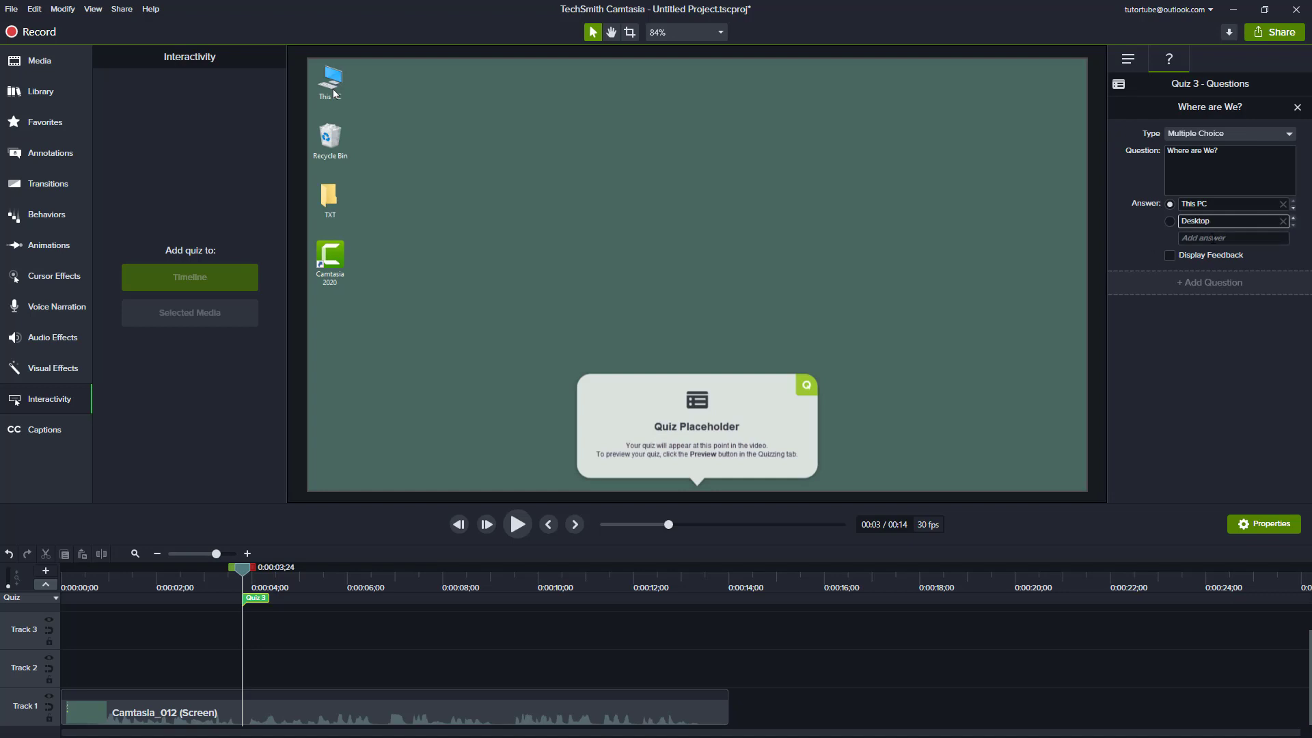
click(1213, 238)
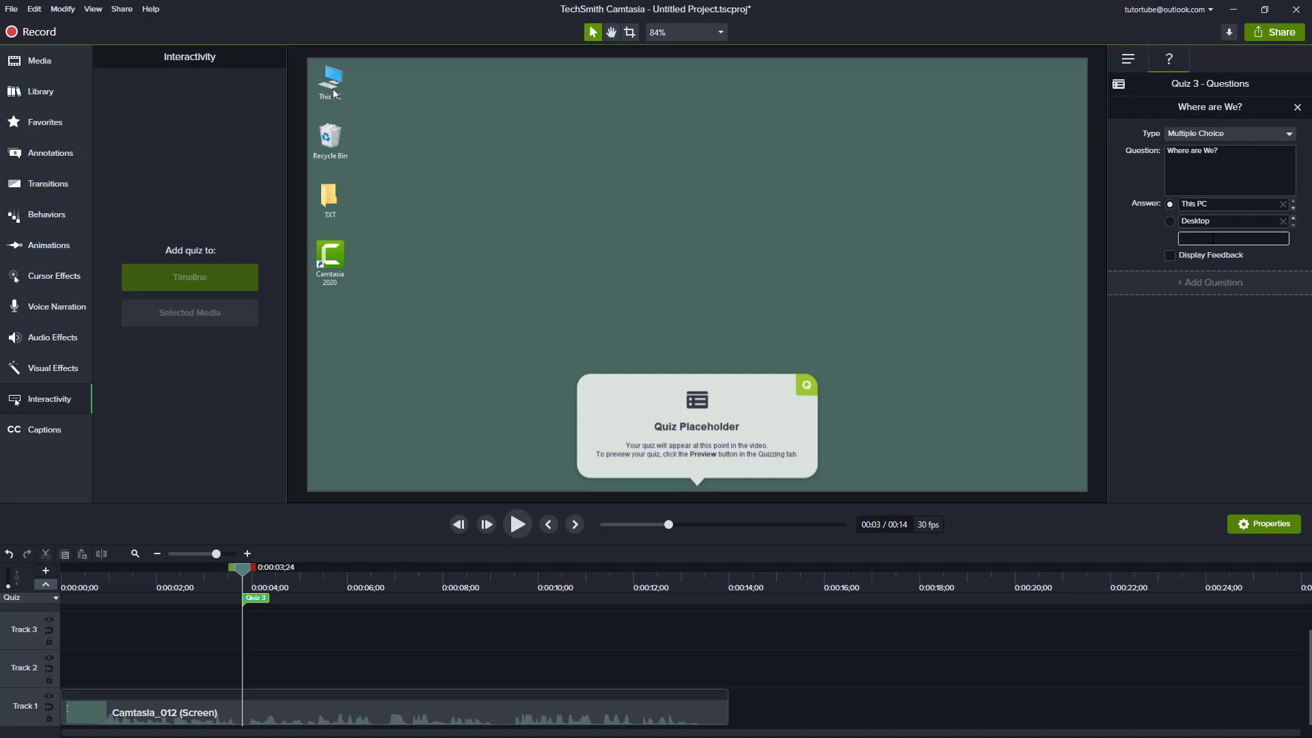
text(D Drive)
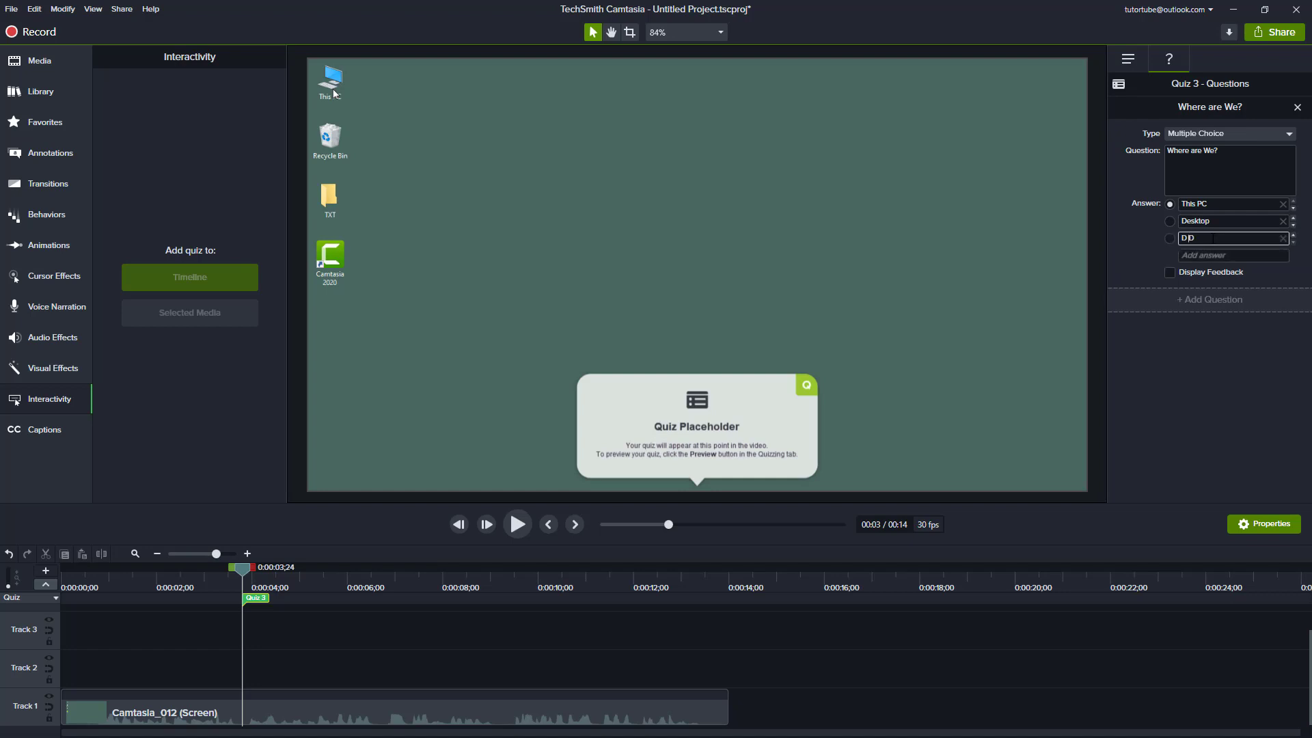
click(1247, 257)
text(C Drive)
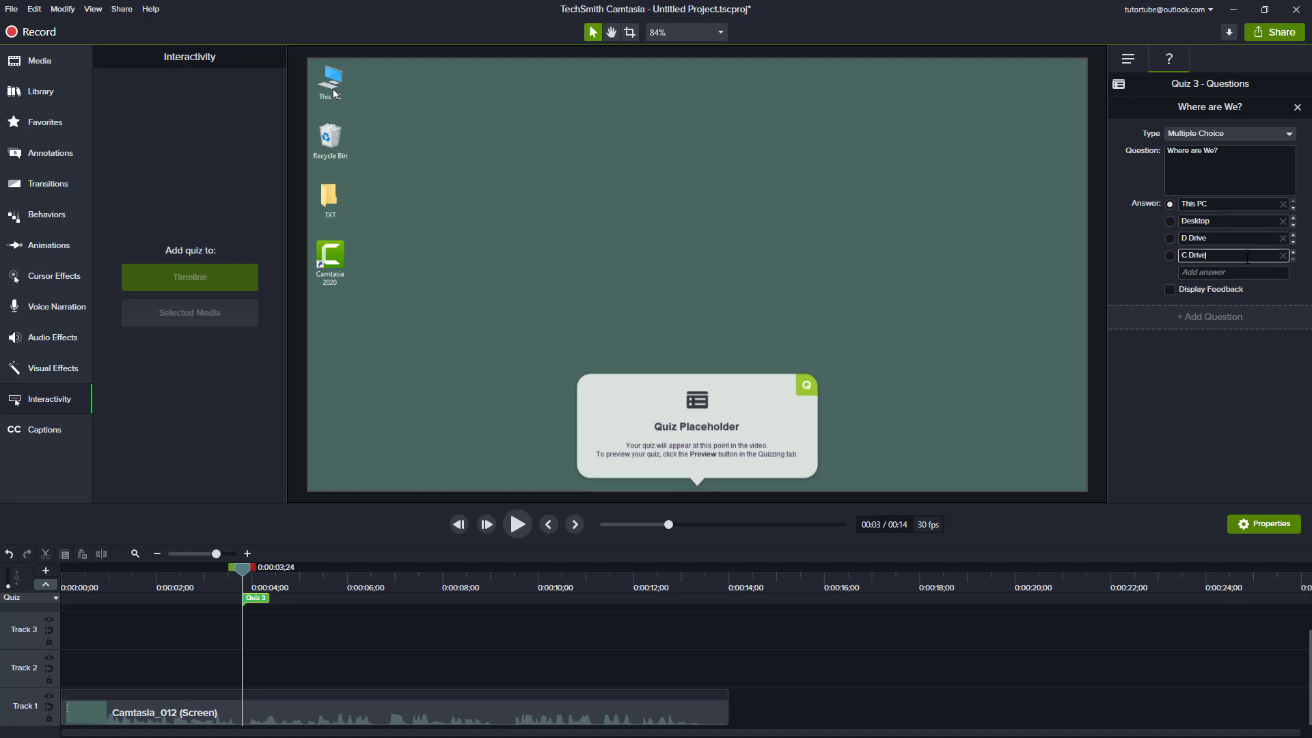
click(1170, 222)
Enable feedback for the question, with the message "Correct!" and the Continue action for a correct answer.
click(1171, 289)
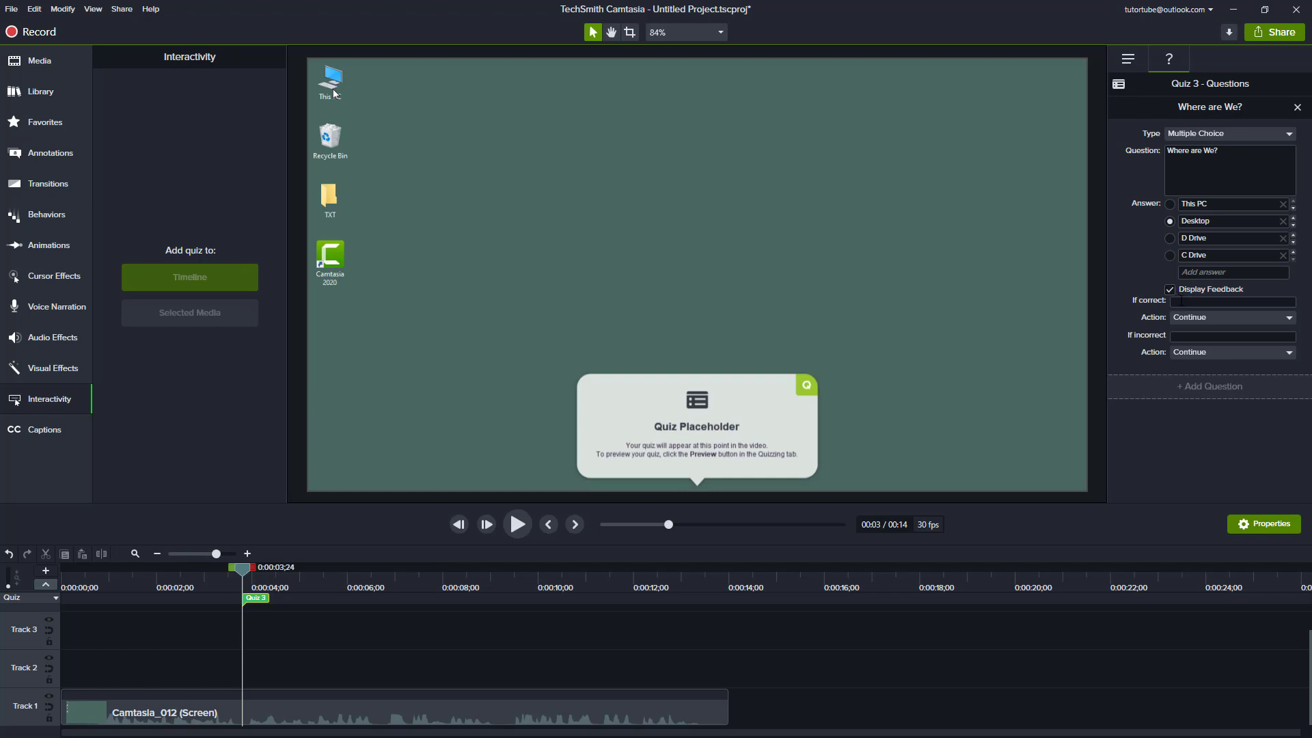
click(1176, 301)
text(Correct!)
click(1214, 318)
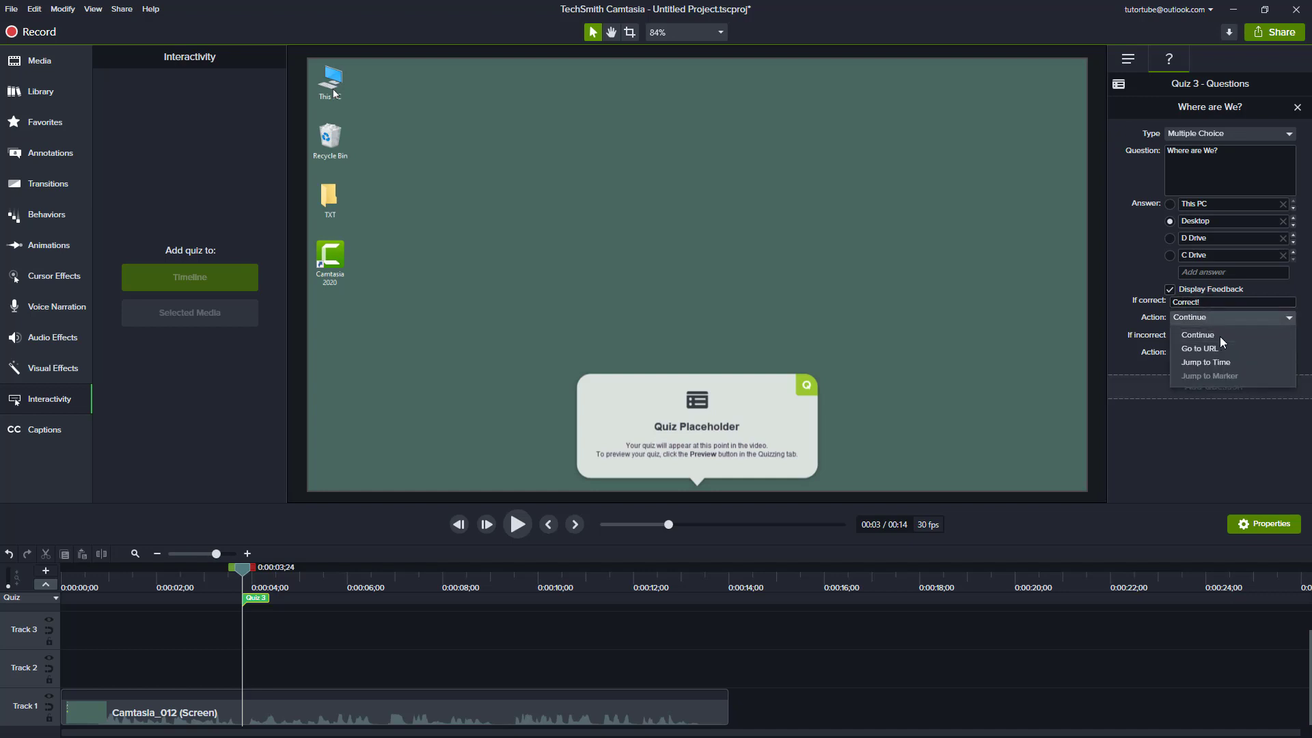
click(1221, 336)
Set the incorrect-answer feedback to "Please Review" with the Jump to Time action.
click(1215, 334)
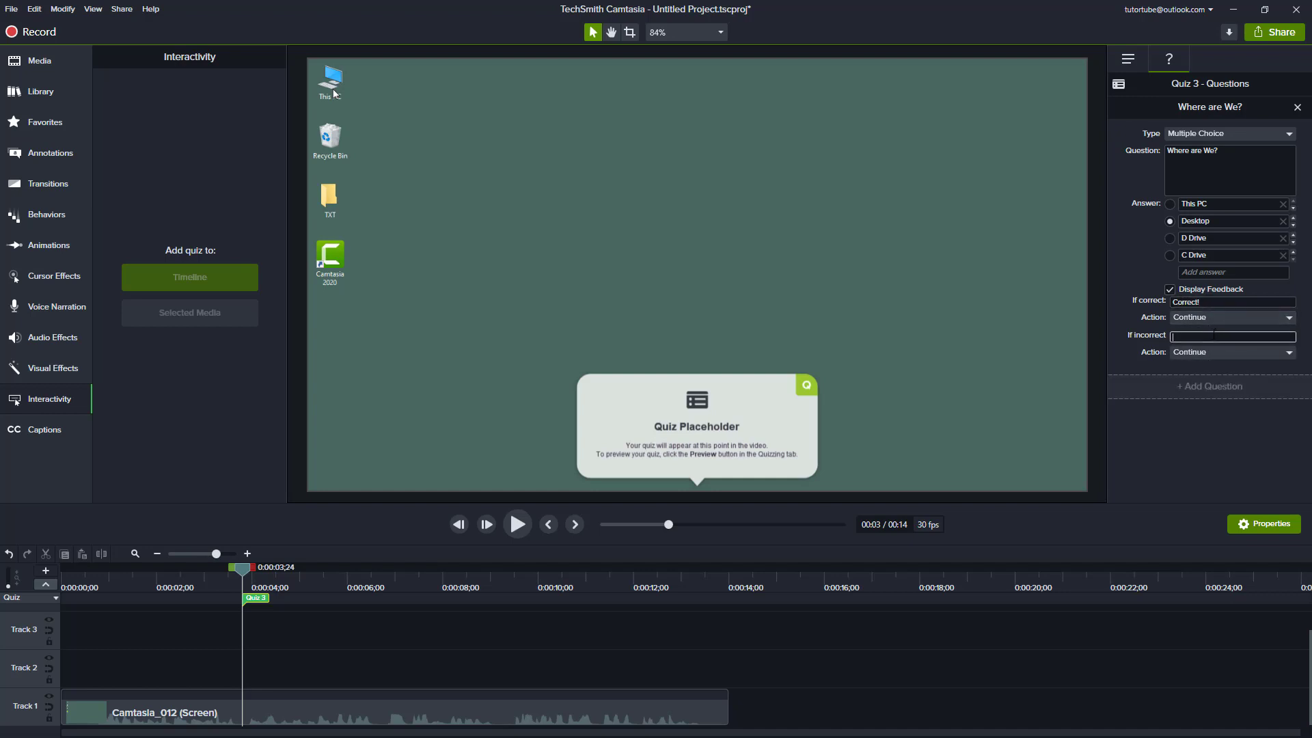
text(Ple)
key(BackSpace)
key(BackSpace)
text(leease Review)
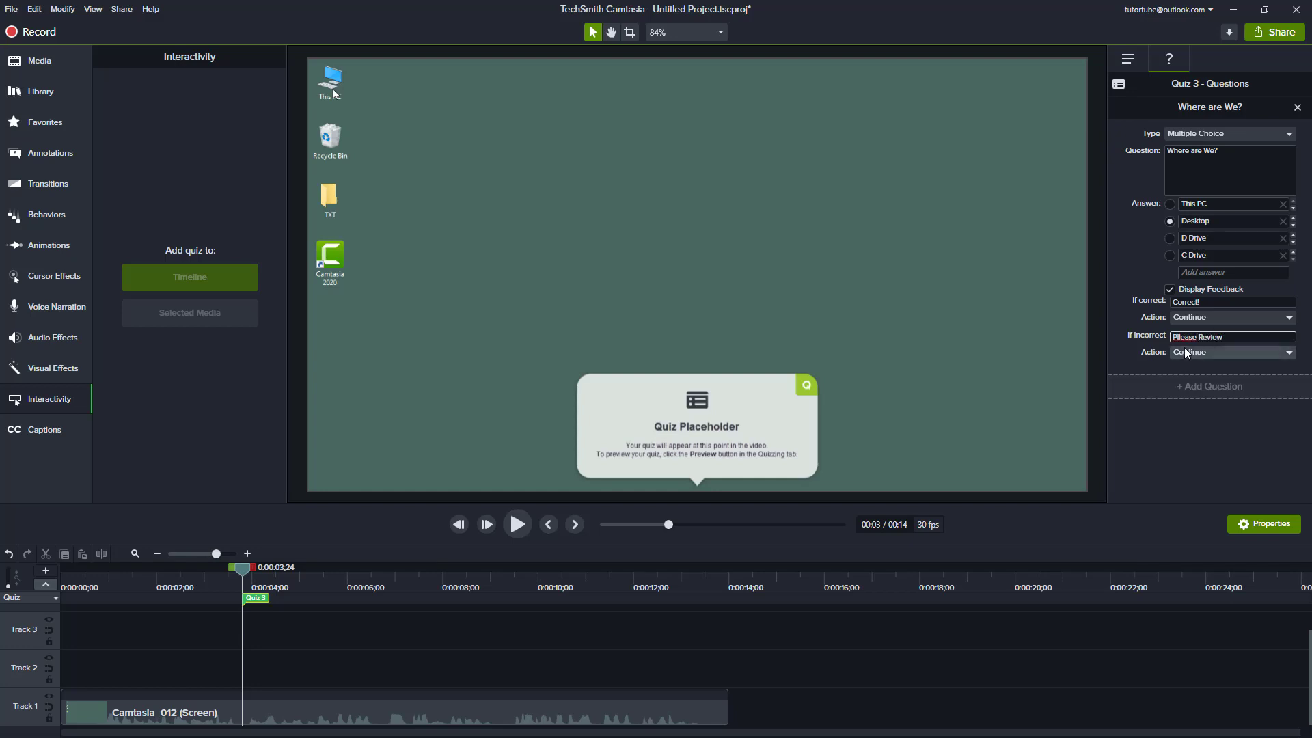
right_click(1187, 340)
click(1209, 356)
click(1191, 354)
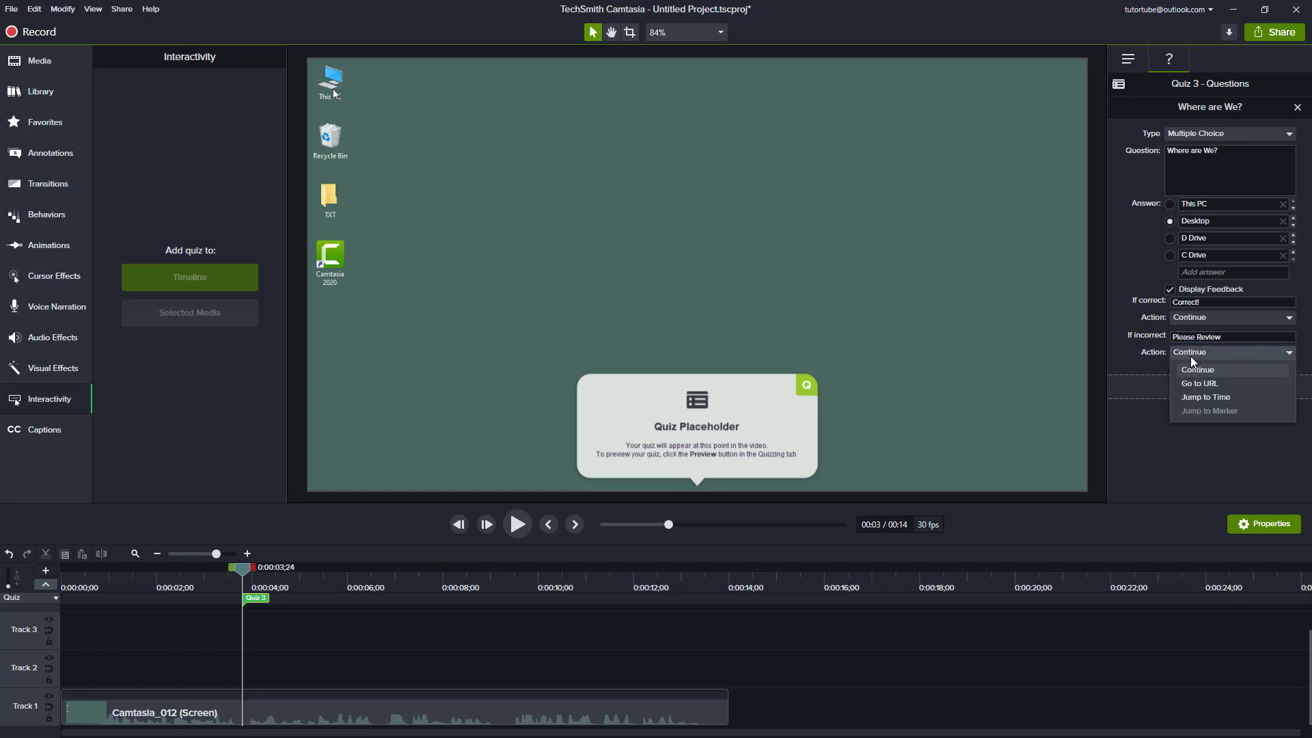
click(1204, 398)
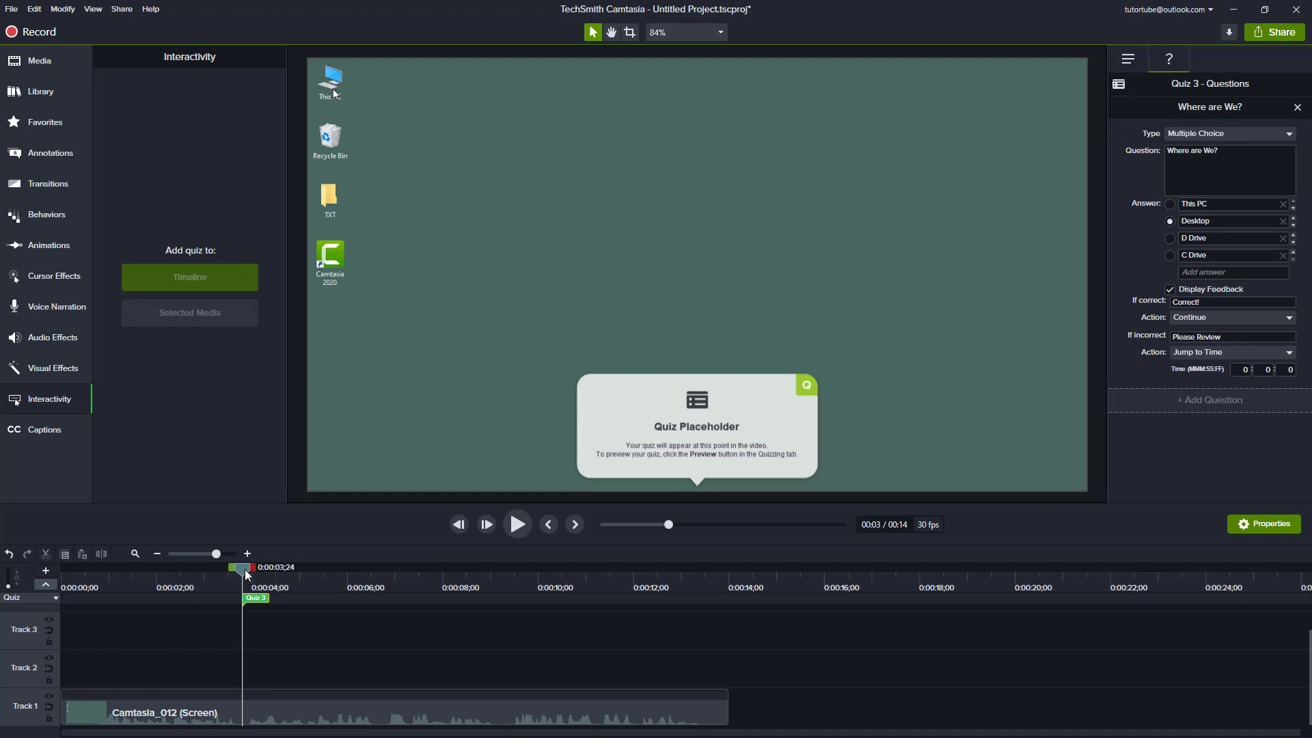
Add a second question to the quiz and remove it again.
drag(247, 569, 402, 574)
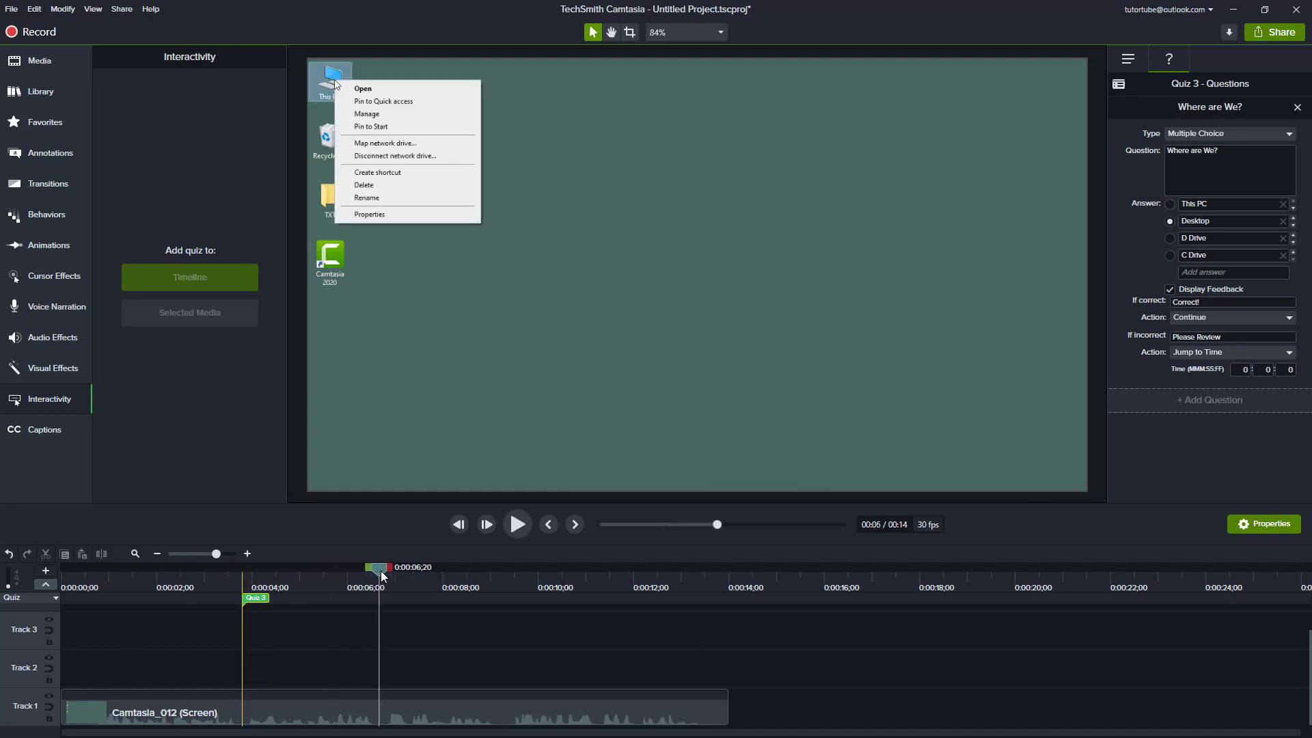
click(1227, 402)
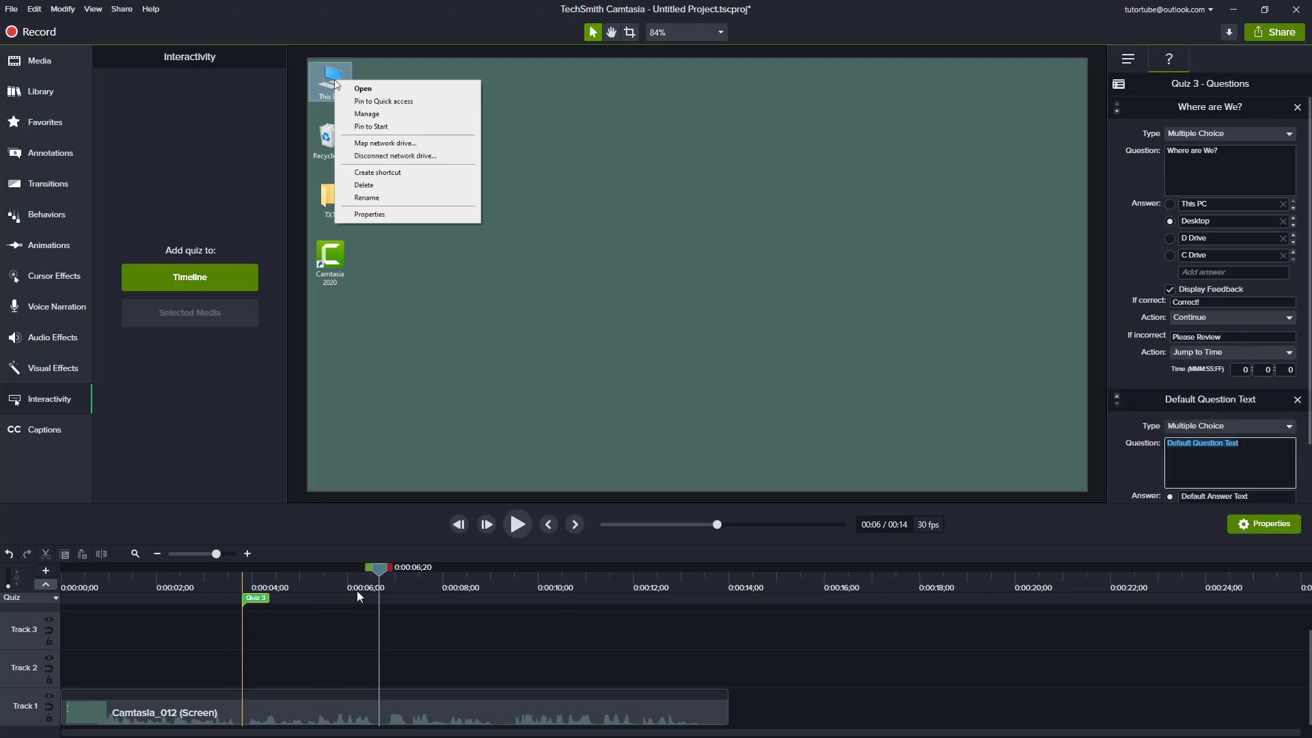
click(294, 587)
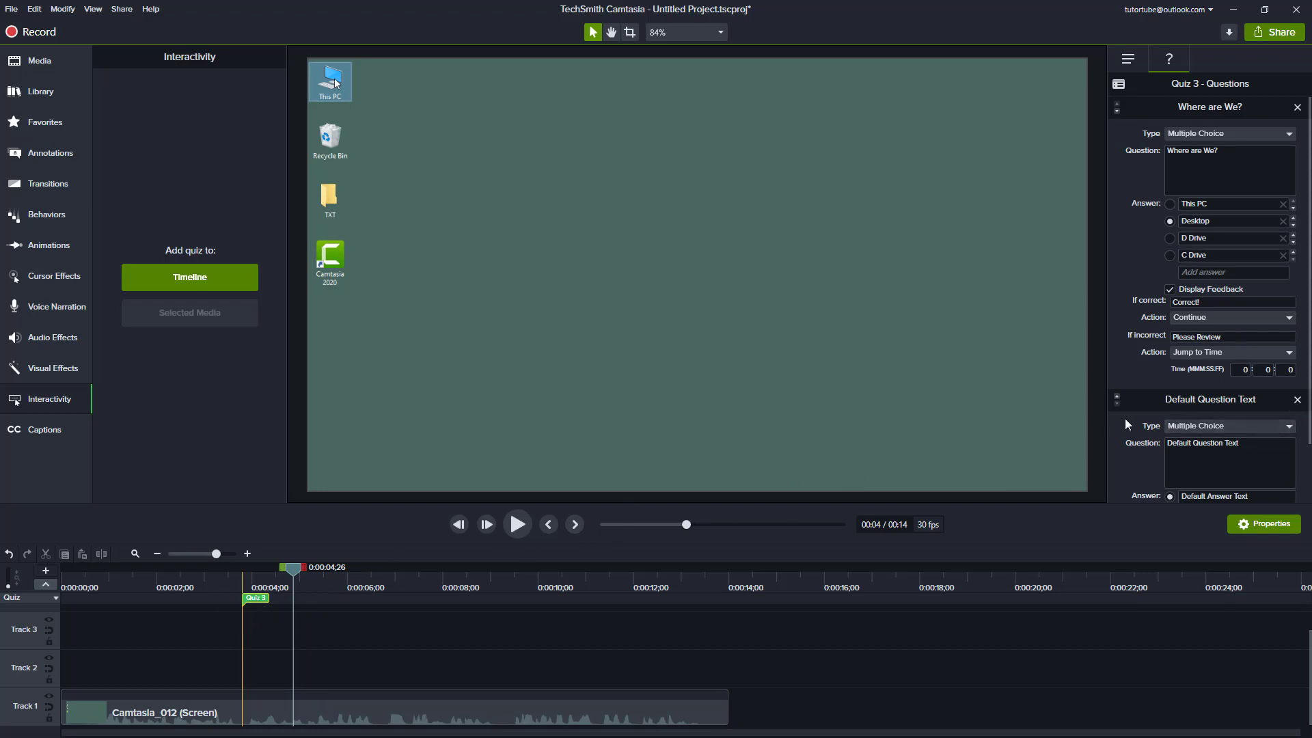
click(1297, 399)
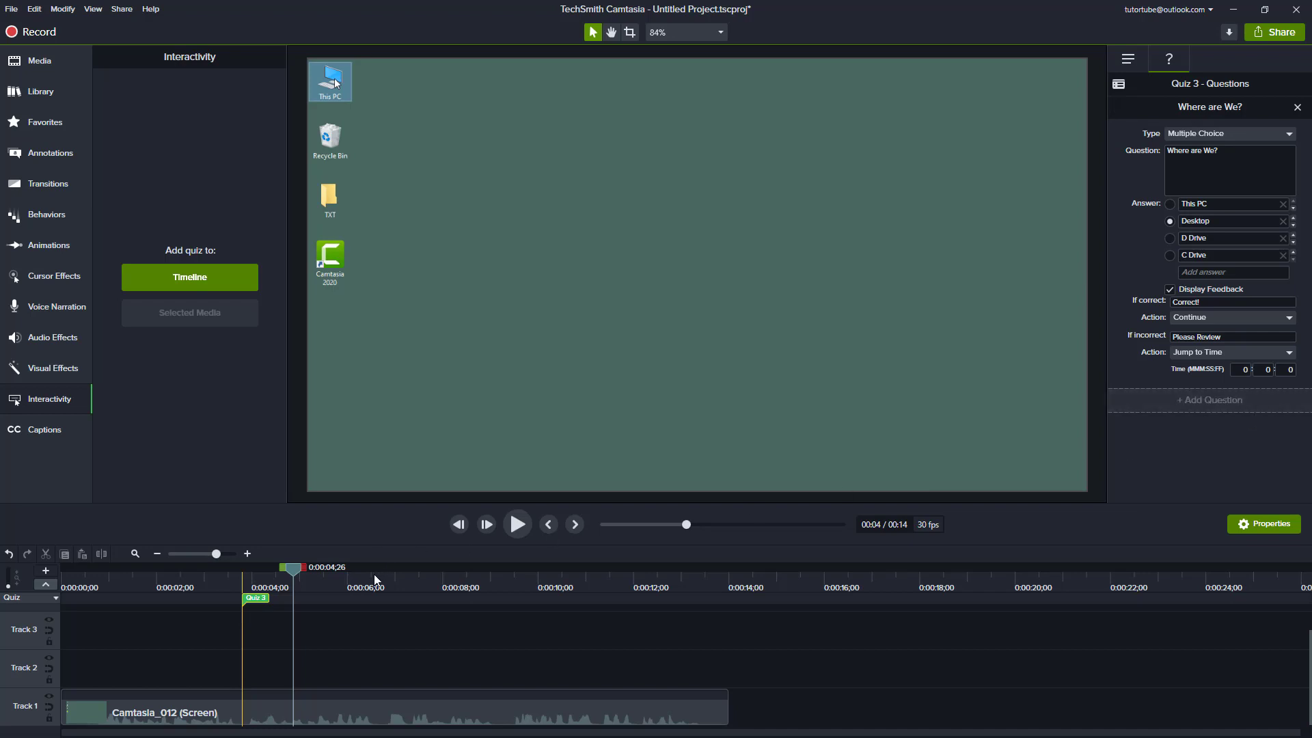
Play through the recording after the first quiz and add another timeline quiz at 0:00:09;06.
drag(375, 580, 233, 603)
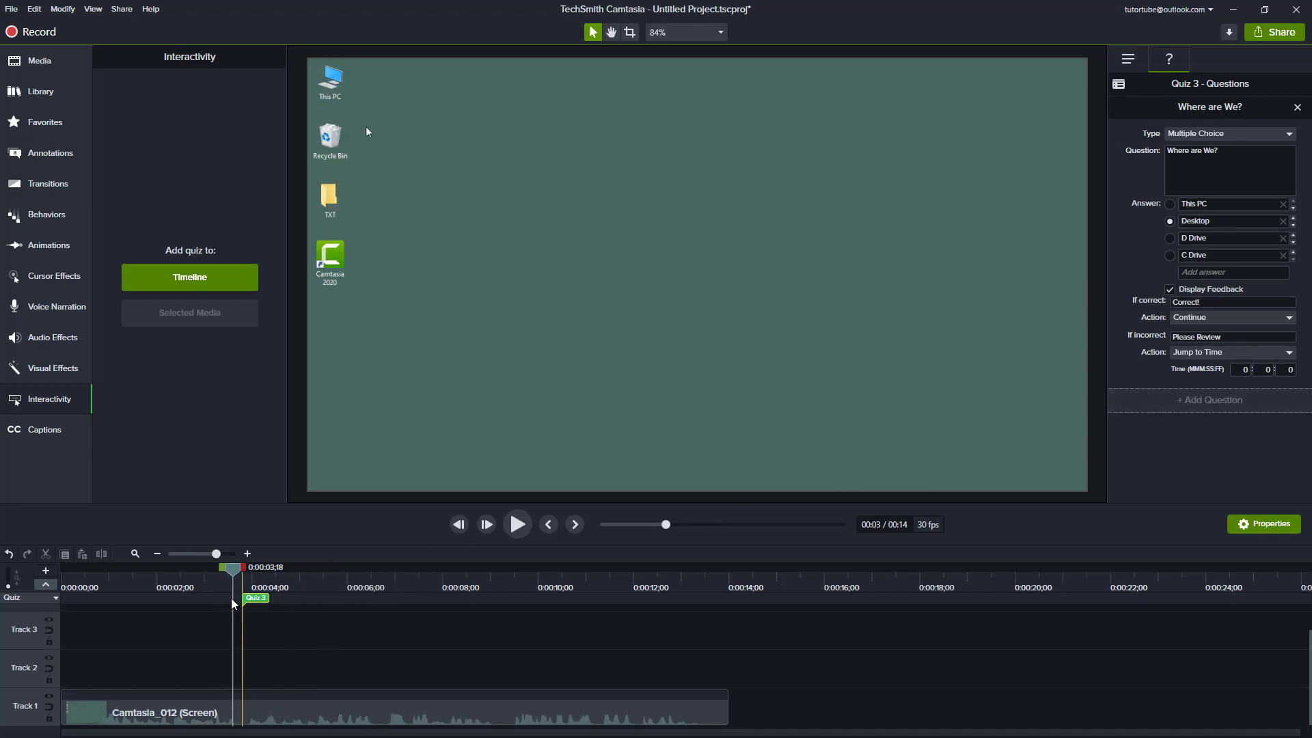
key(space)
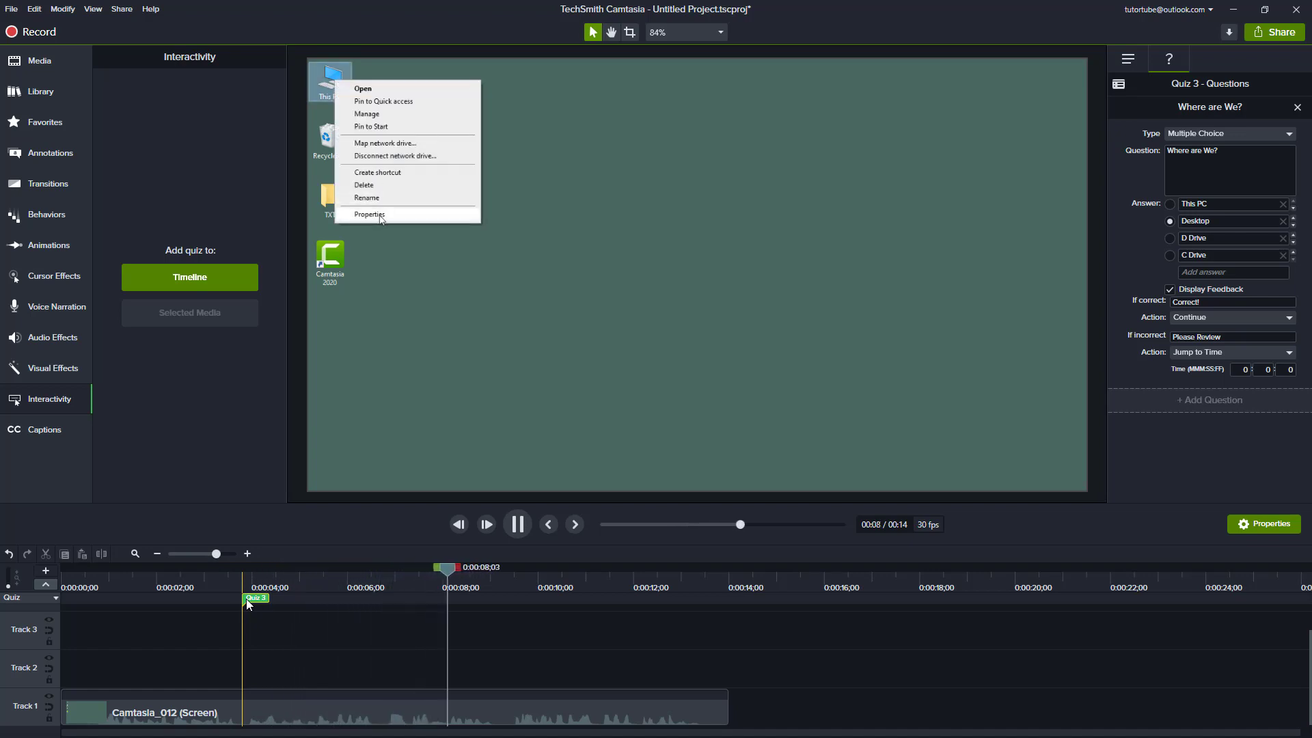
key(space)
mouse_move(359, 586)
mouse_down()
mouse_move(393, 591)
mouse_move(378, 589)
mouse_up()
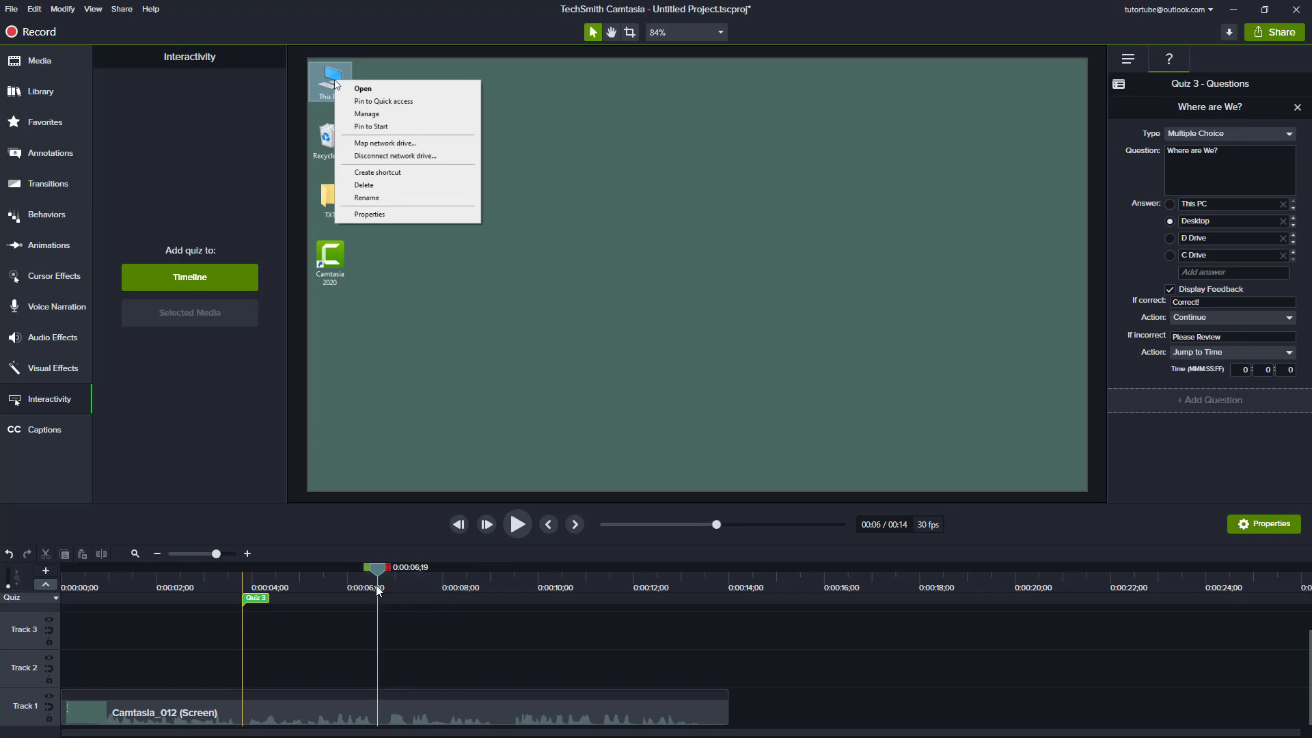
key(space)
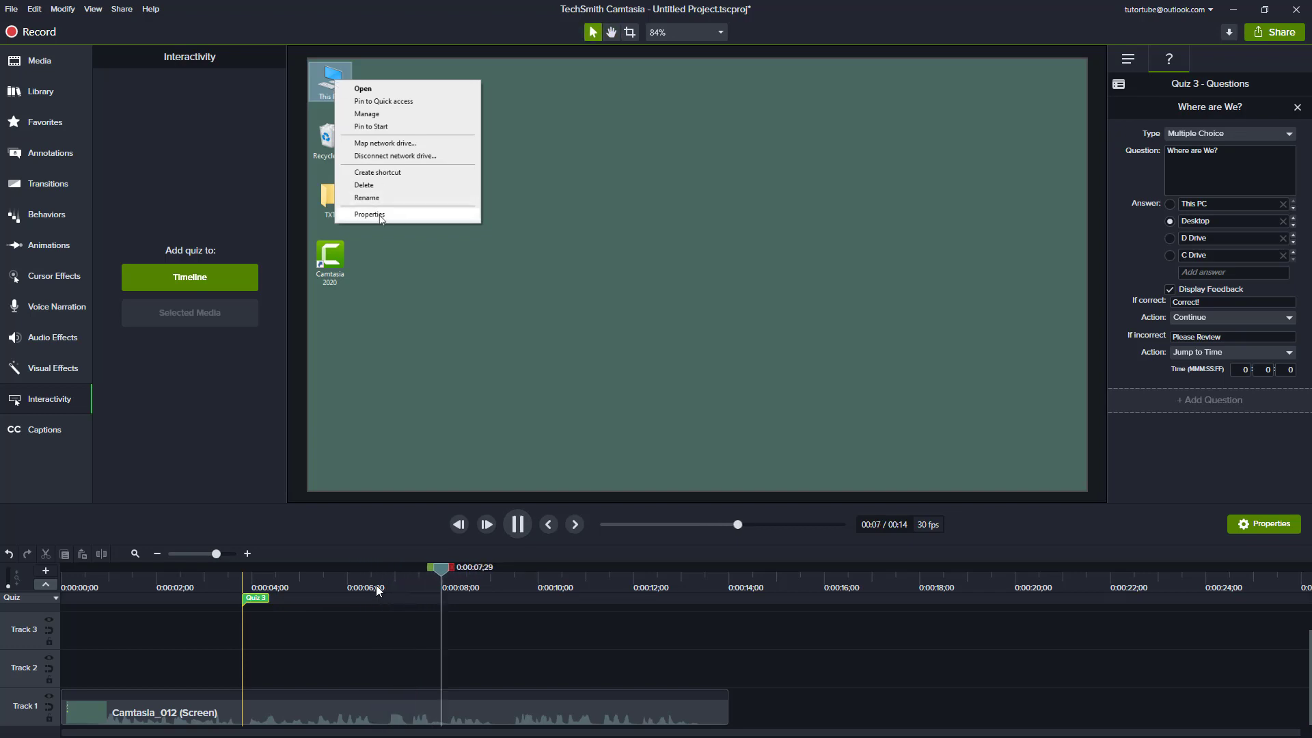
key(space)
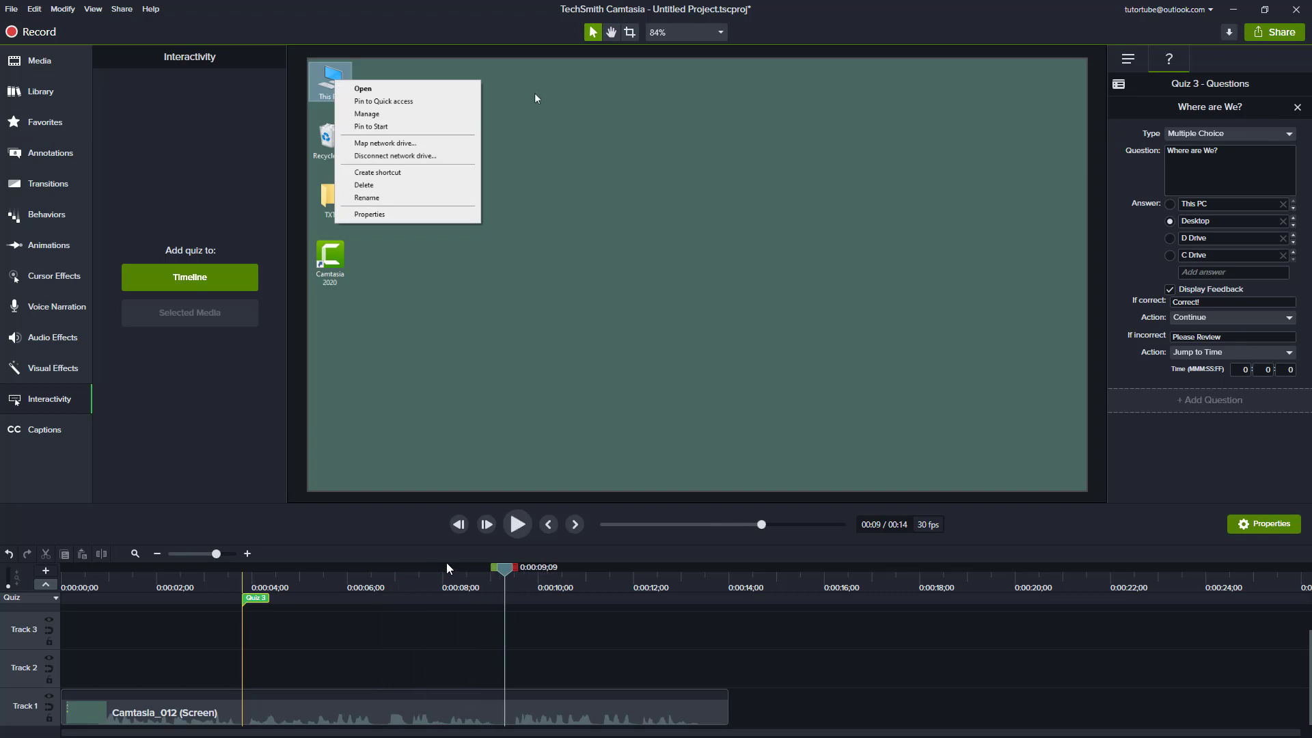
drag(513, 571, 510, 575)
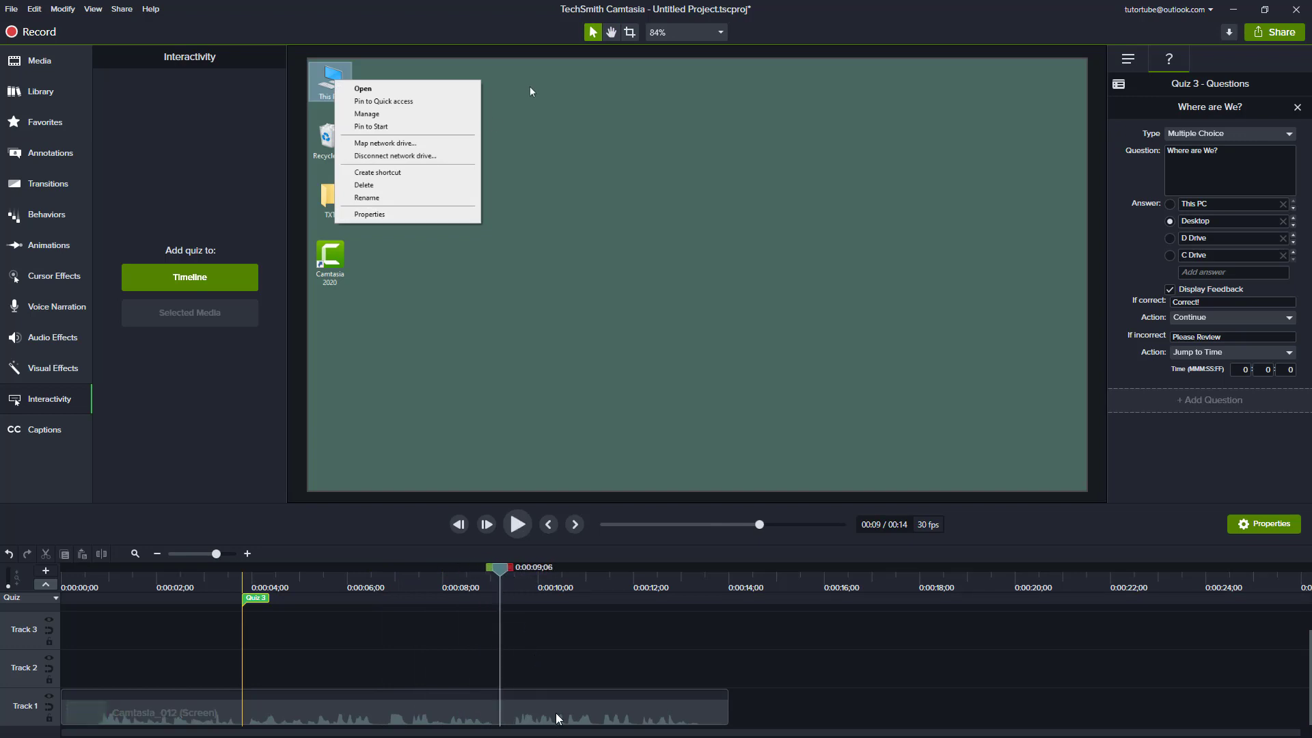
click(203, 284)
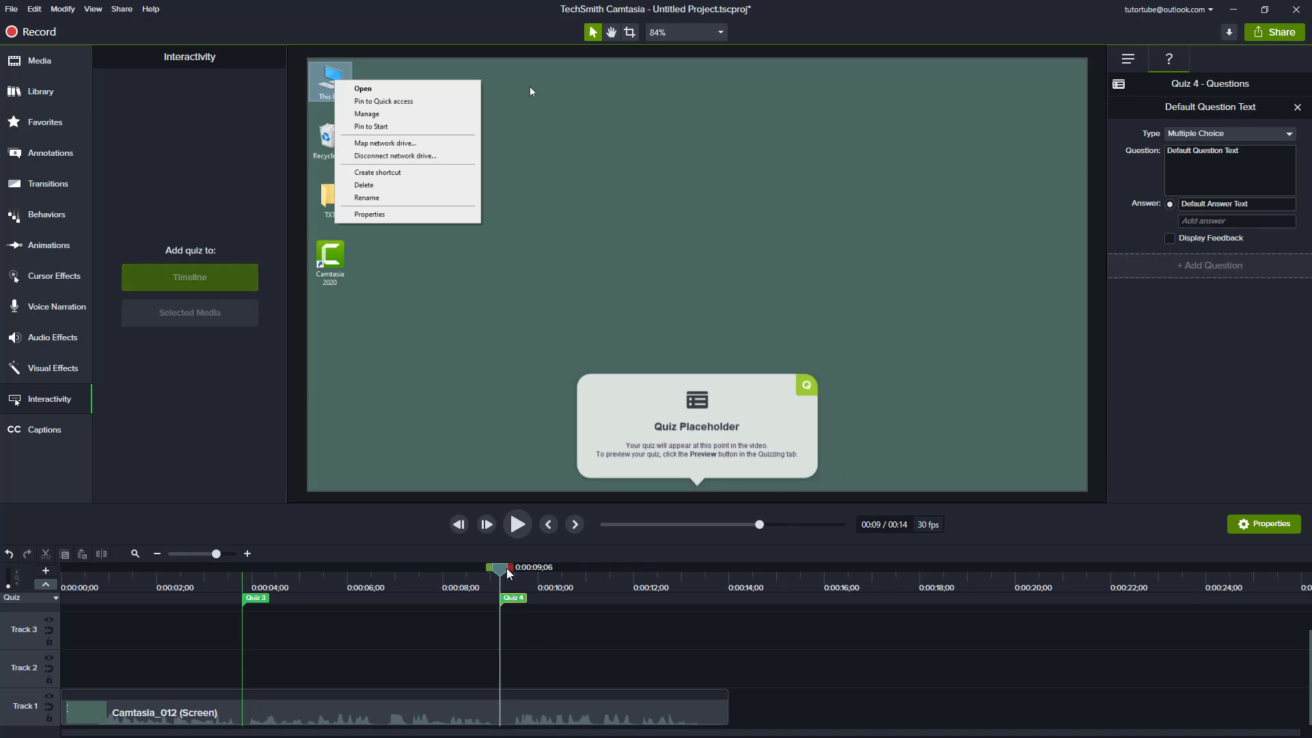
Make the second quiz's question True/False, reading "Right clicking gives you options", with True as the correct answer.
drag(510, 574, 235, 574)
click(263, 601)
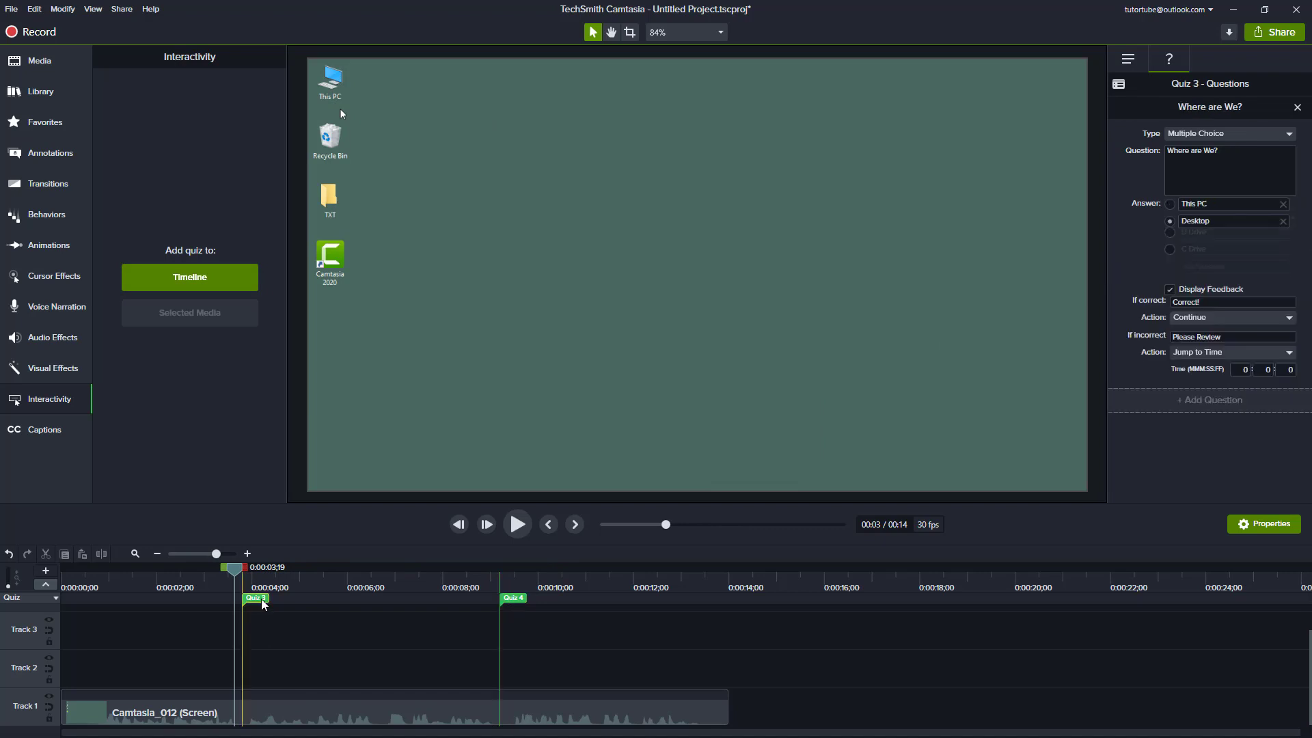
click(514, 598)
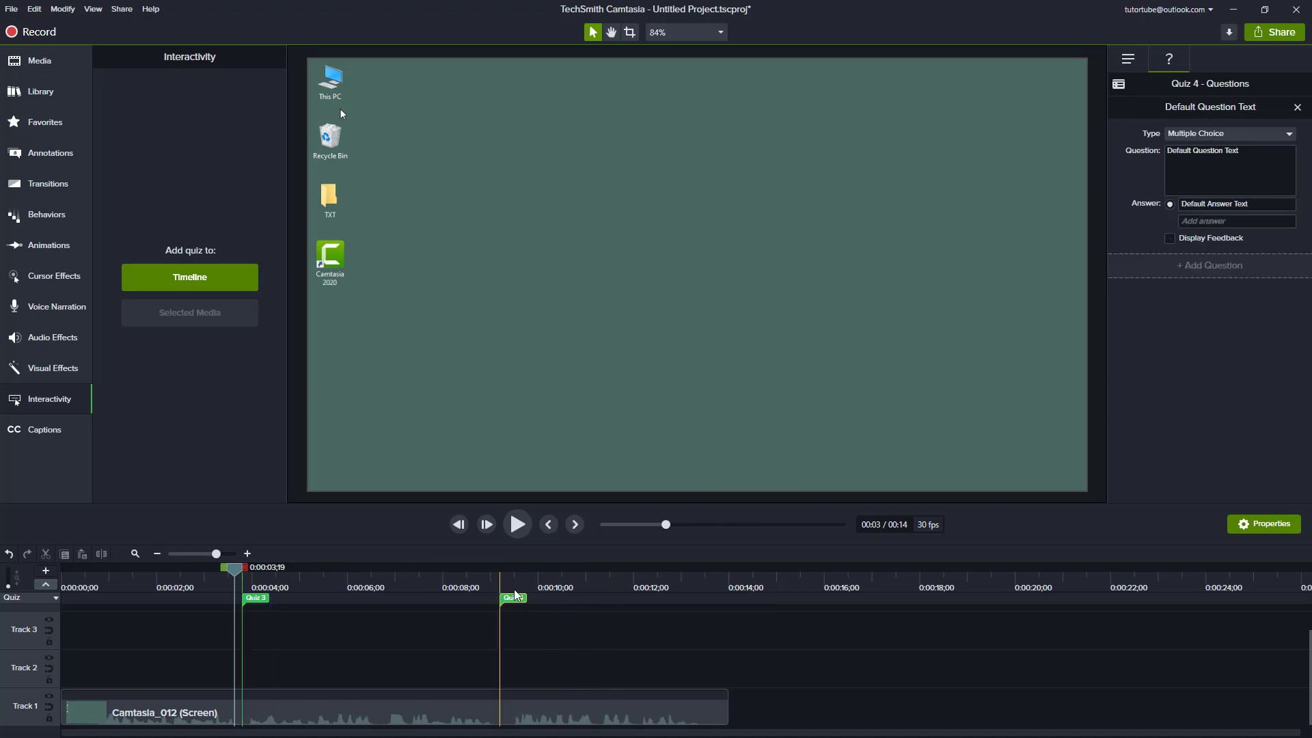
click(502, 586)
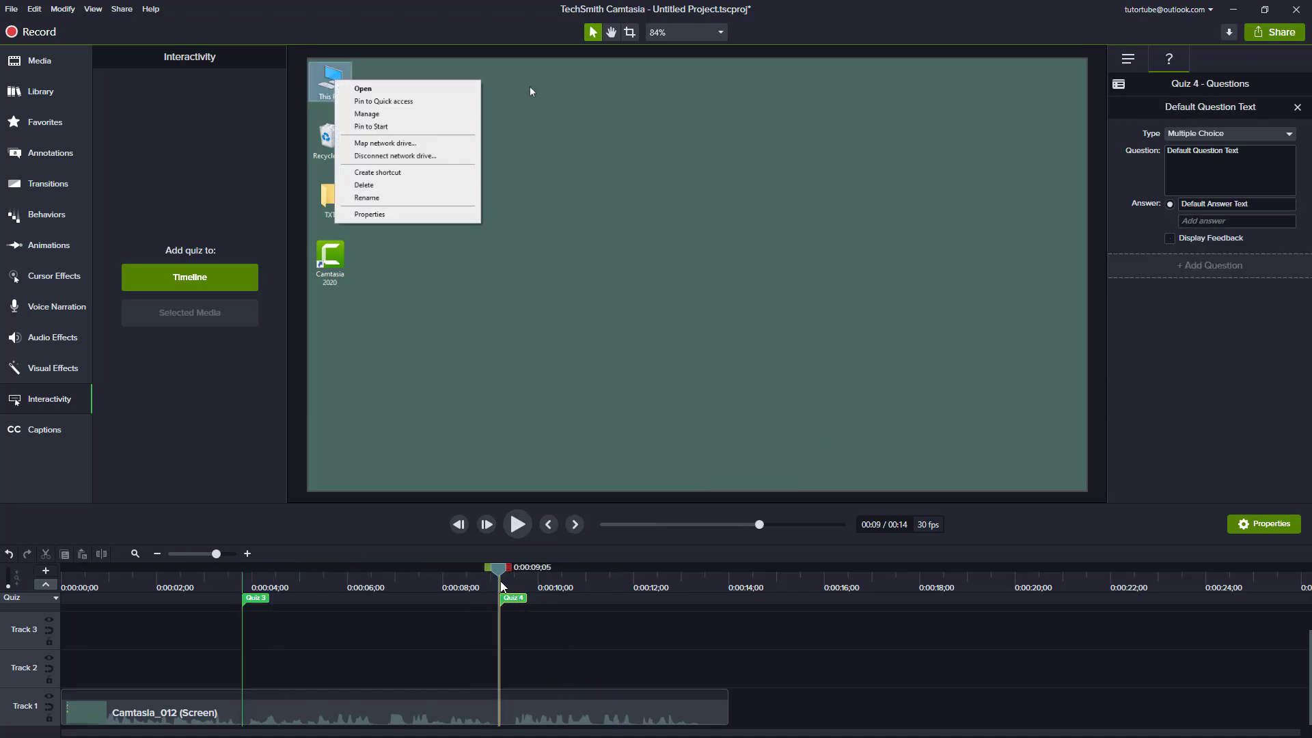
click(1218, 136)
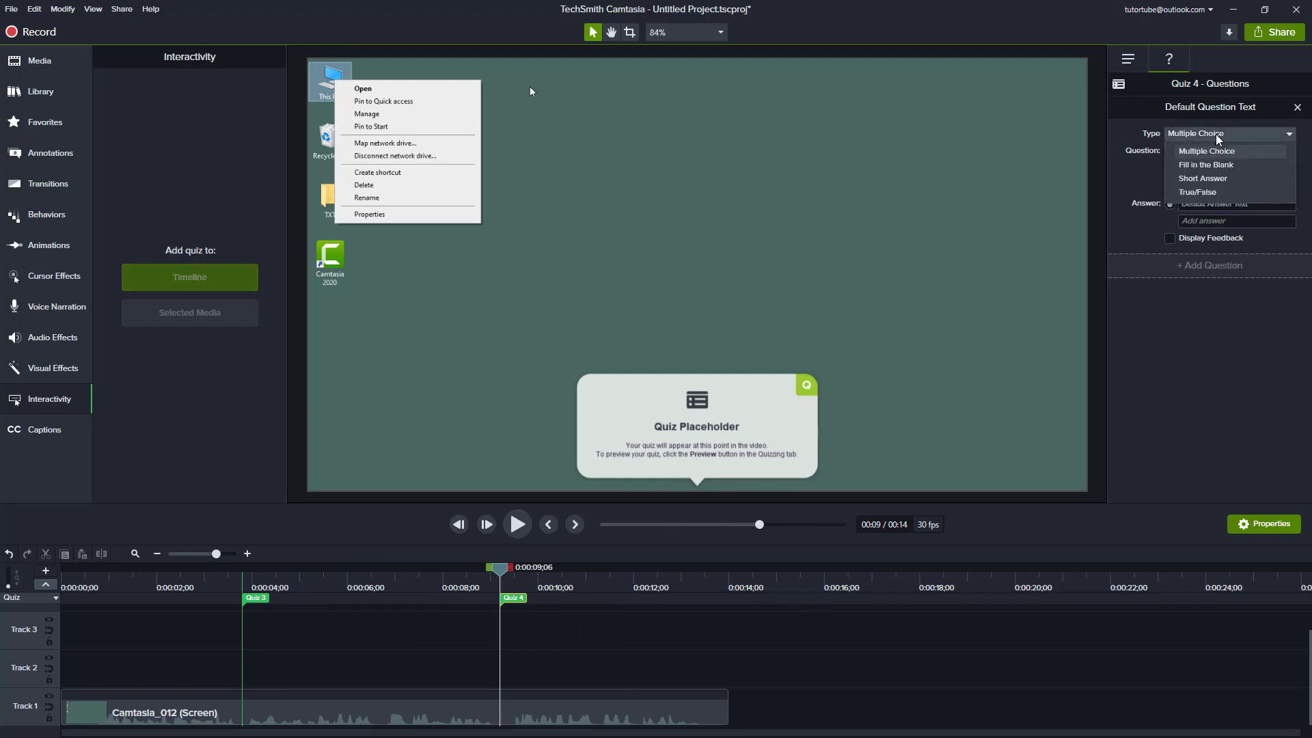
click(1198, 192)
click(1211, 166)
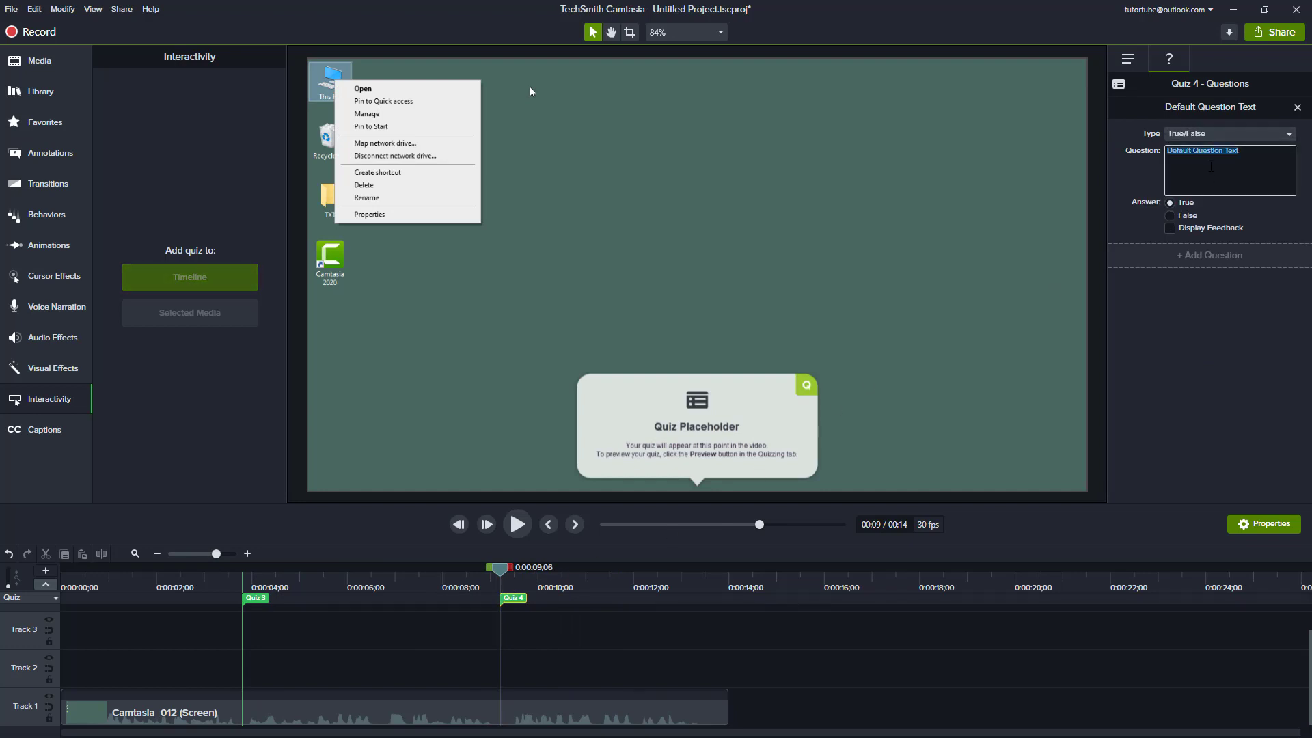
text(Right clicking gives you options)
click(1185, 204)
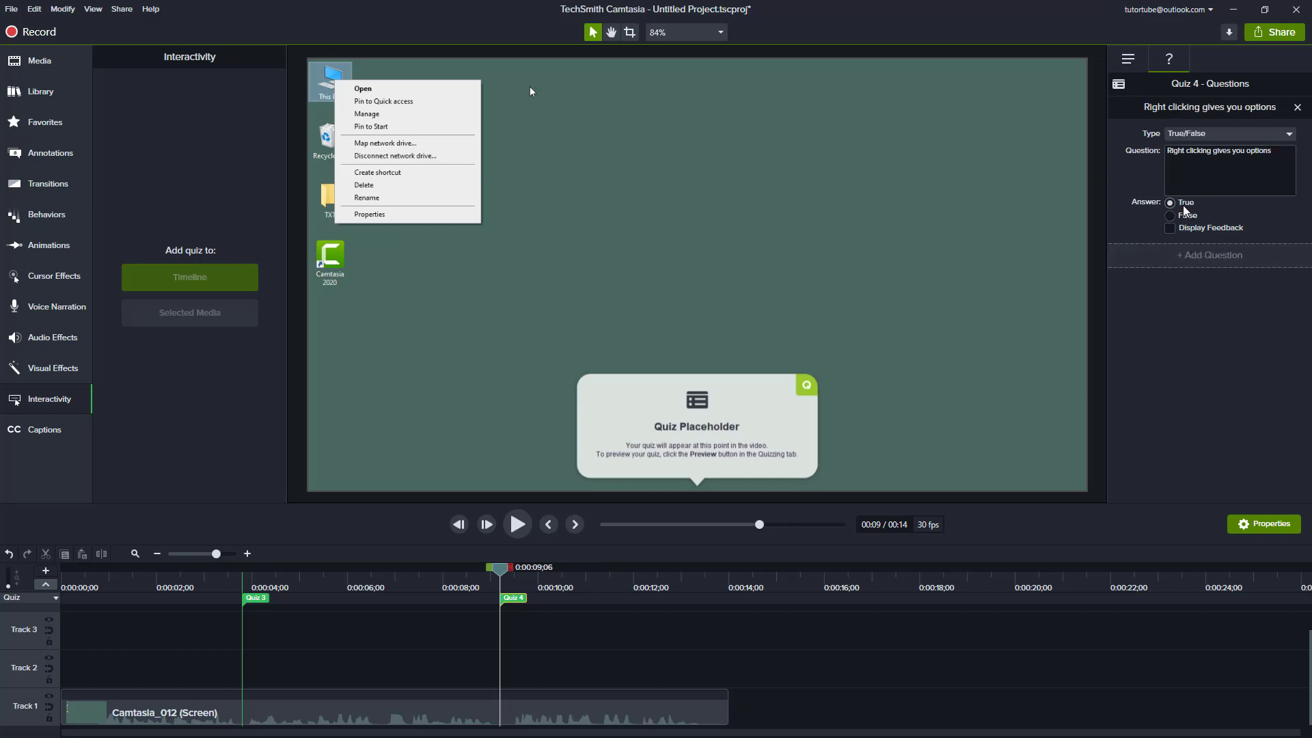
Enable feedback with "Congratulations!" for a correct answer and "Review" with the Jump to Time action for an incorrect one.
click(1190, 235)
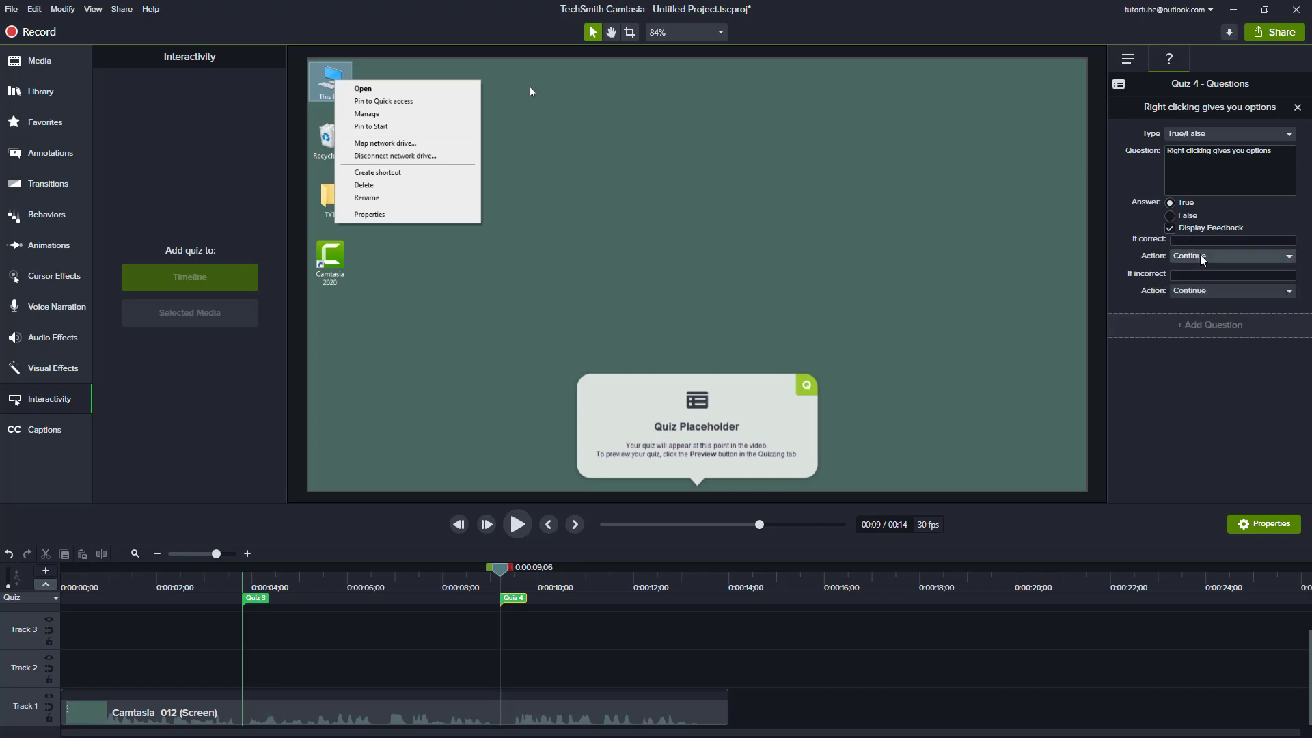
click(1188, 241)
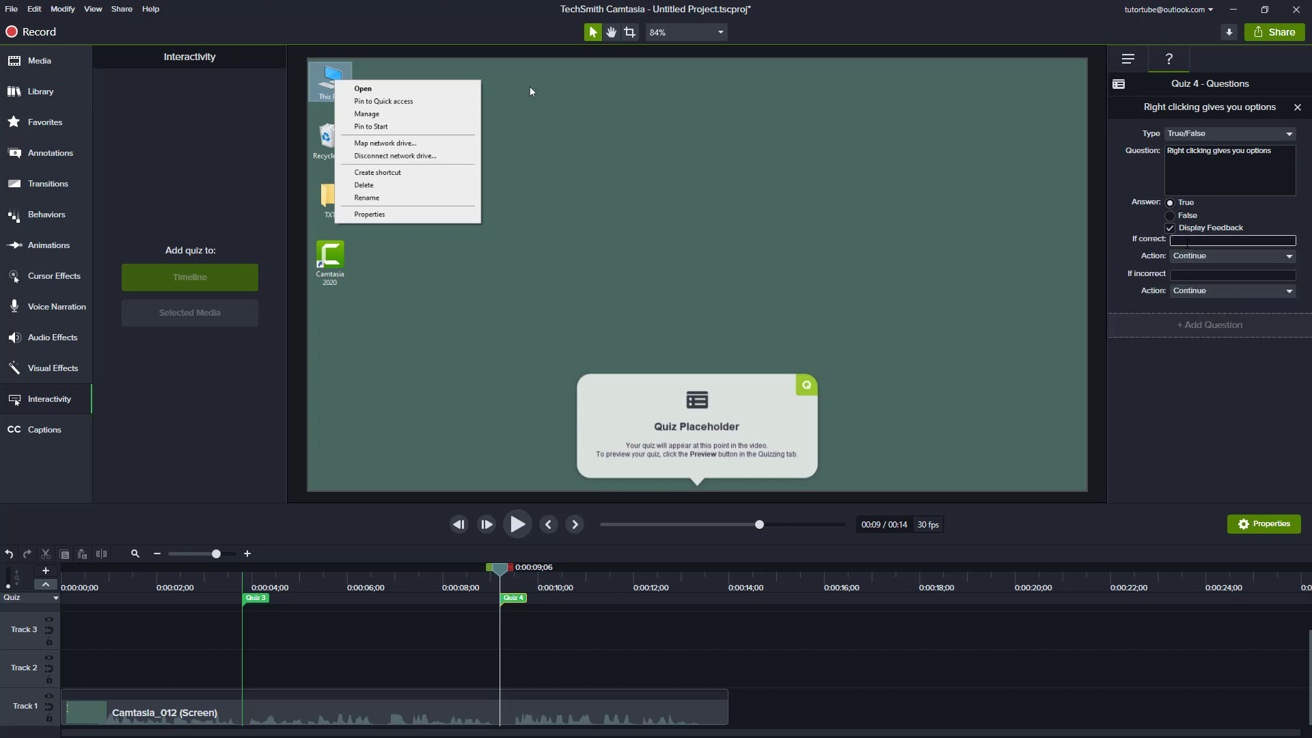
text(Congratulations!)
click(1203, 275)
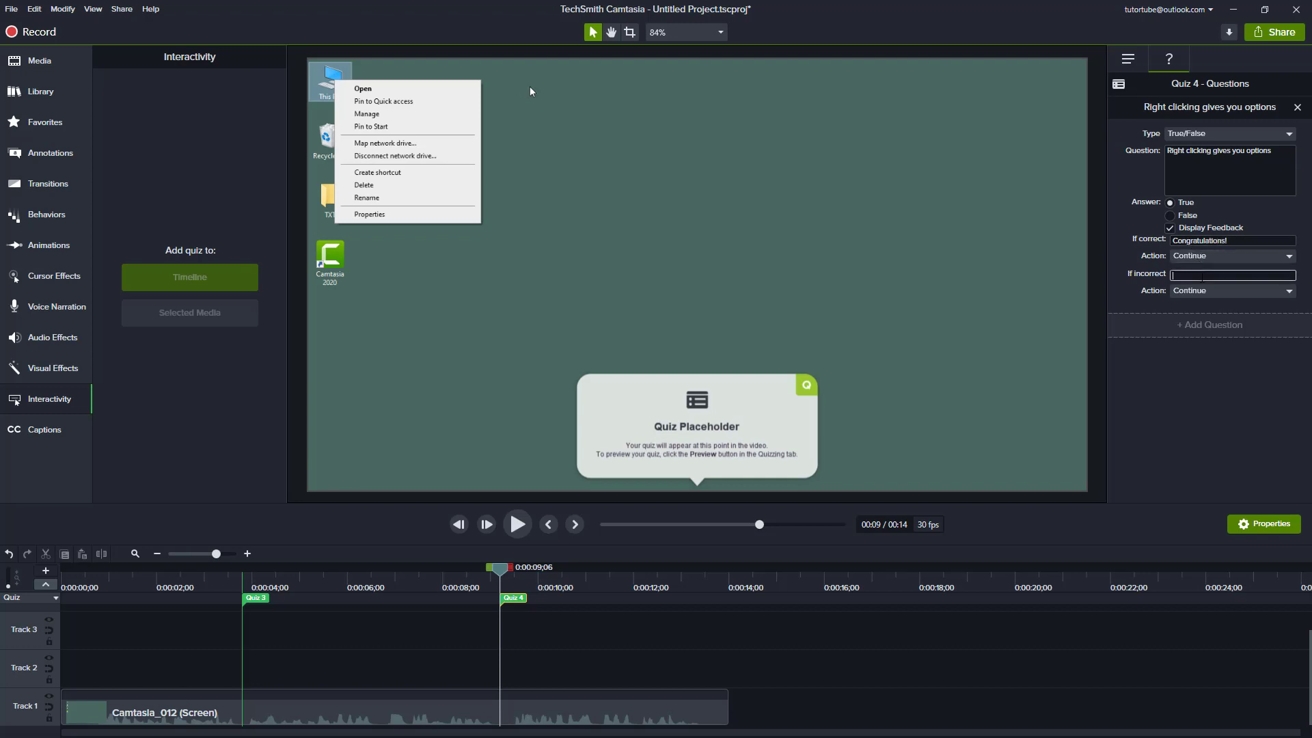
text(Review)
click(1223, 294)
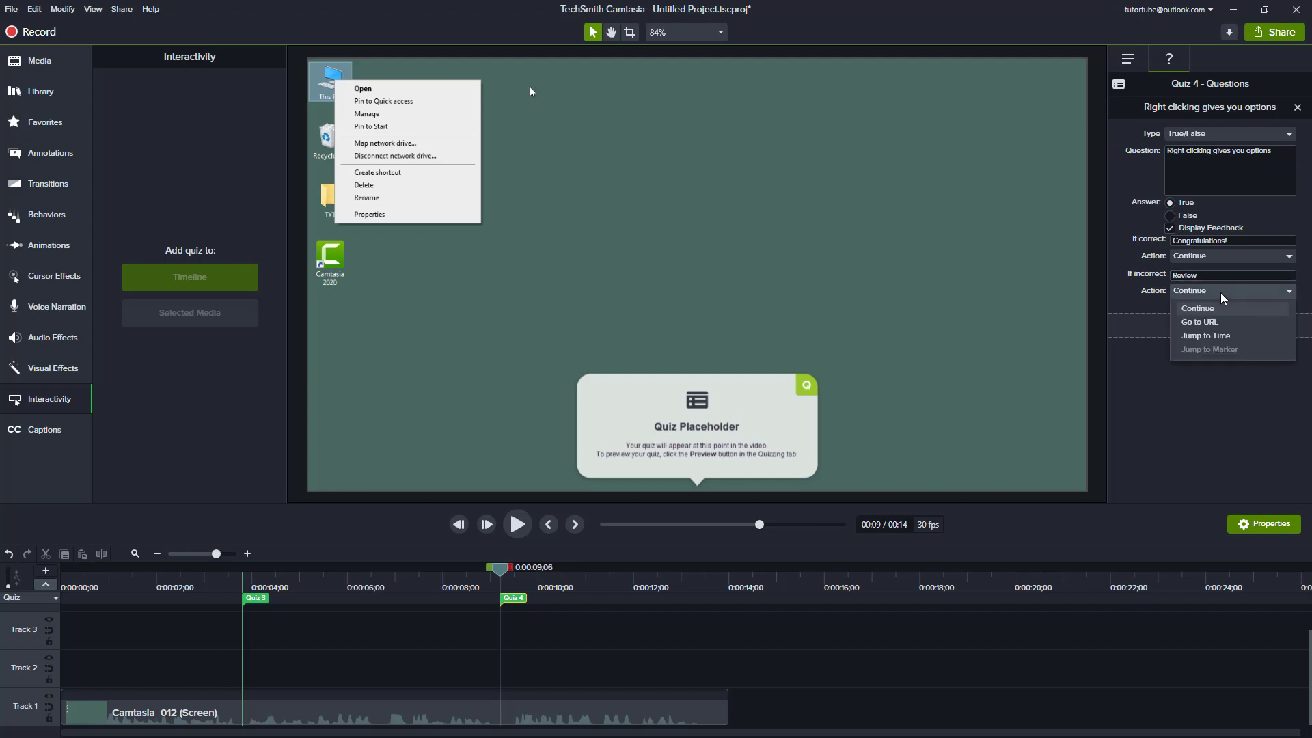
click(1218, 336)
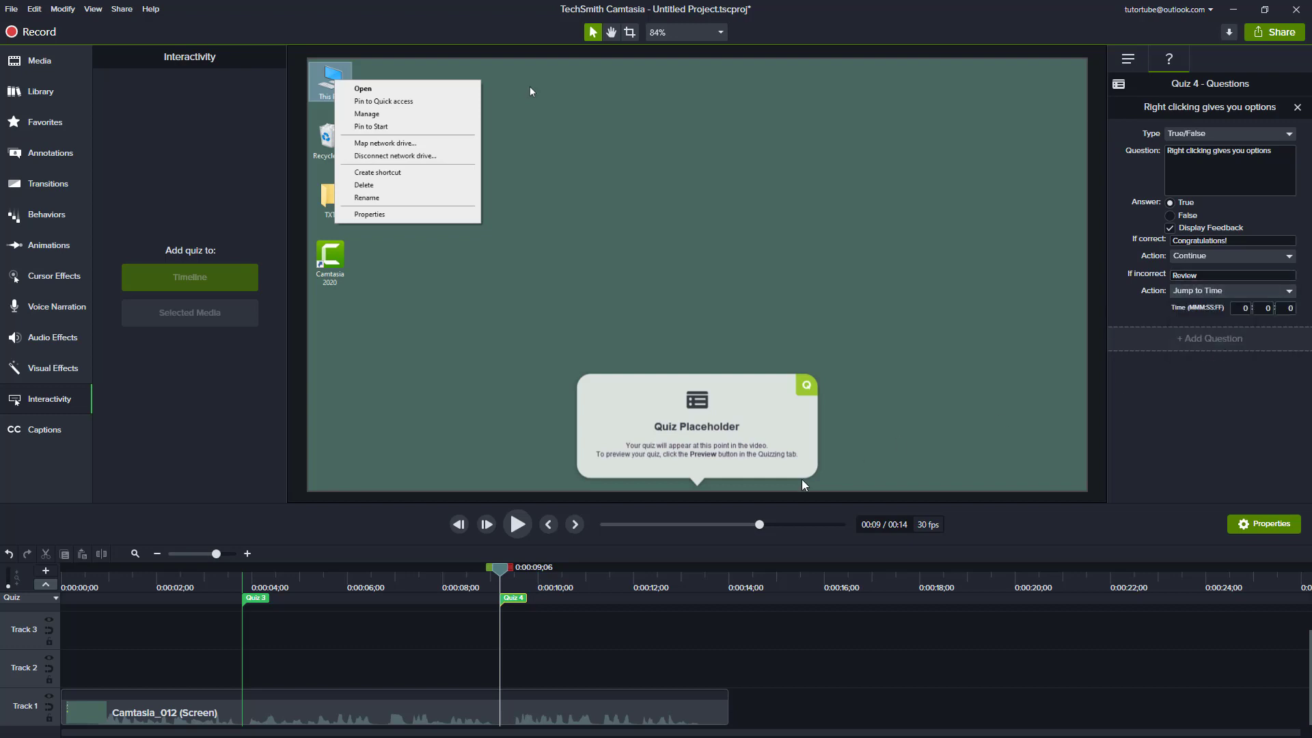
Set the incorrect-answer jump time to the first quiz's position, 3 seconds and 24 frames.
drag(498, 567, 241, 588)
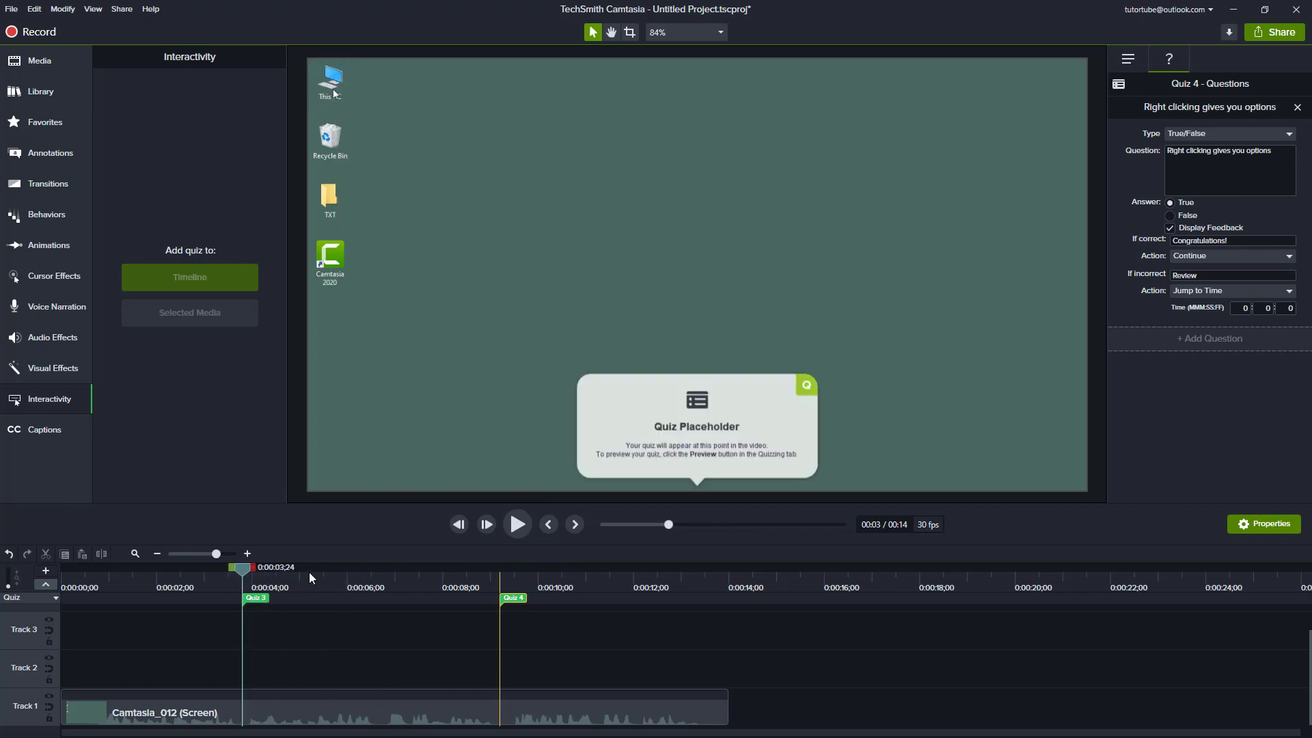
click(1270, 309)
text(3)
click(1298, 312)
text(24)
Add a Fill in the Blank question to the second quiz, reading "Right clicking give you ____ options".
click(501, 587)
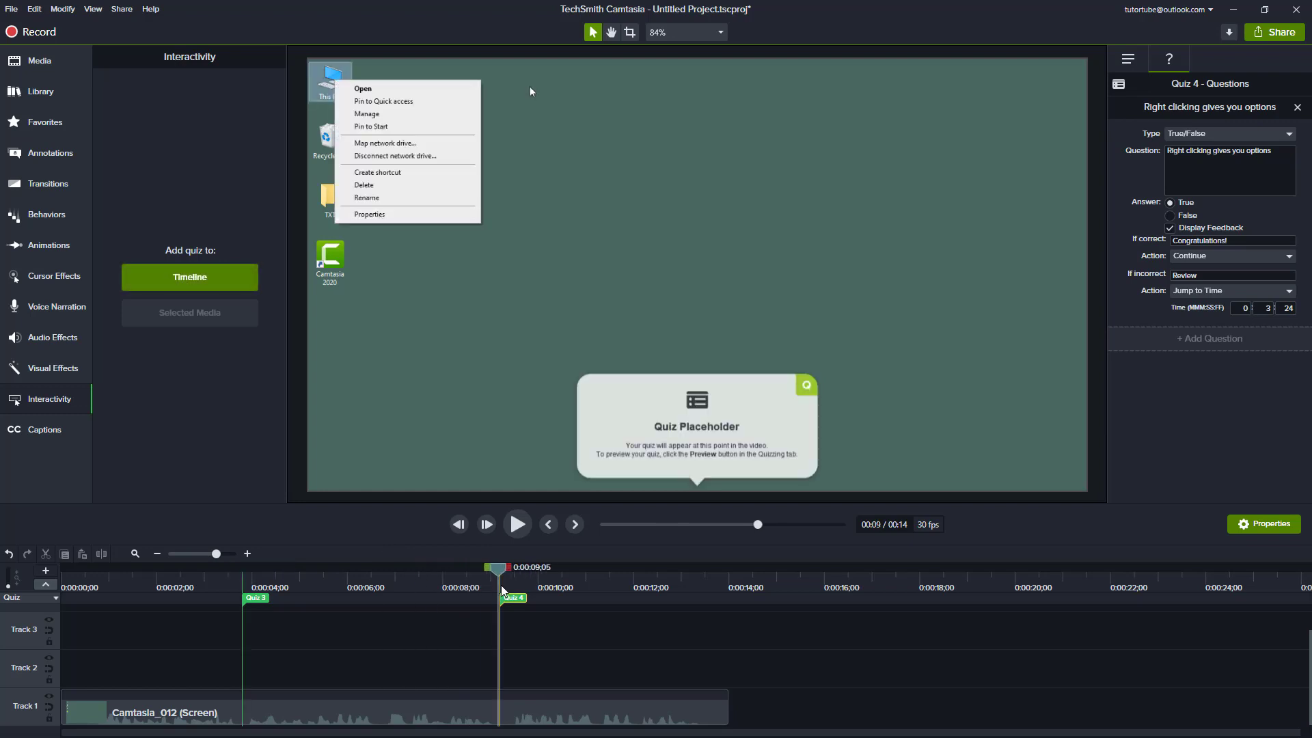
drag(502, 588, 500, 589)
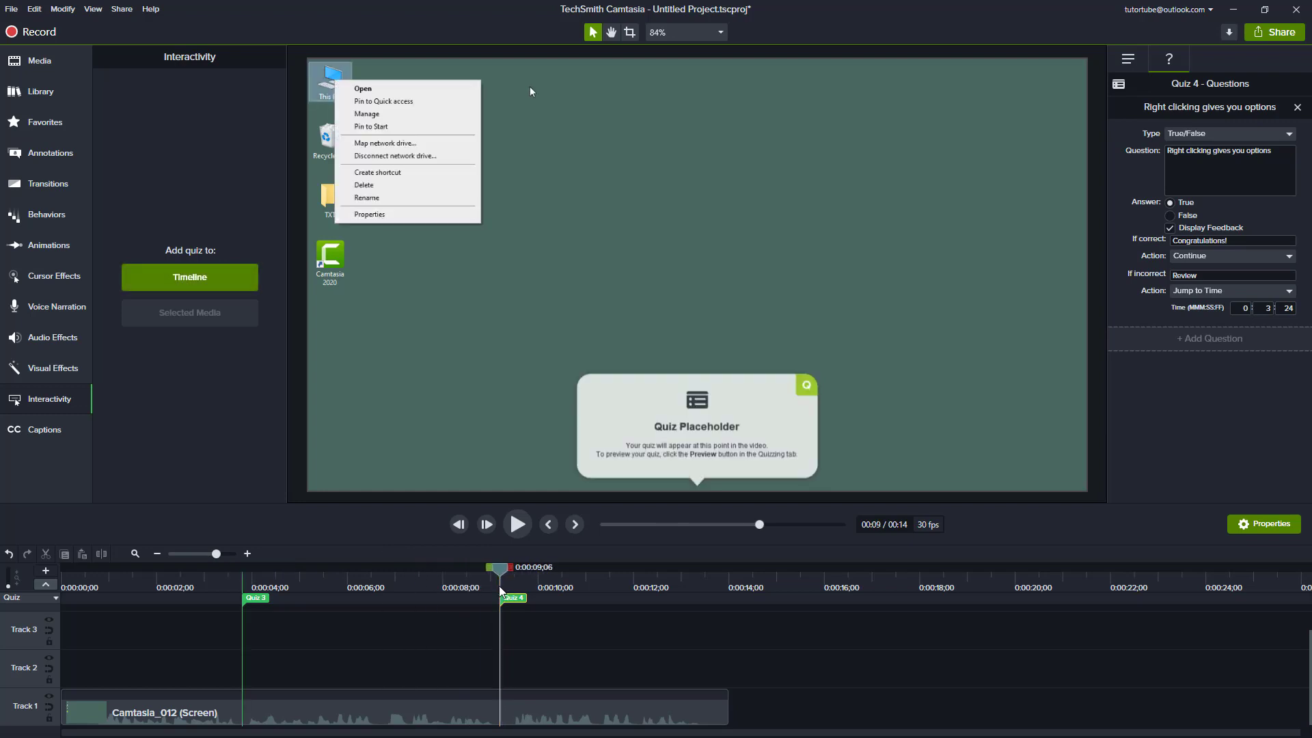
click(1207, 340)
click(1236, 367)
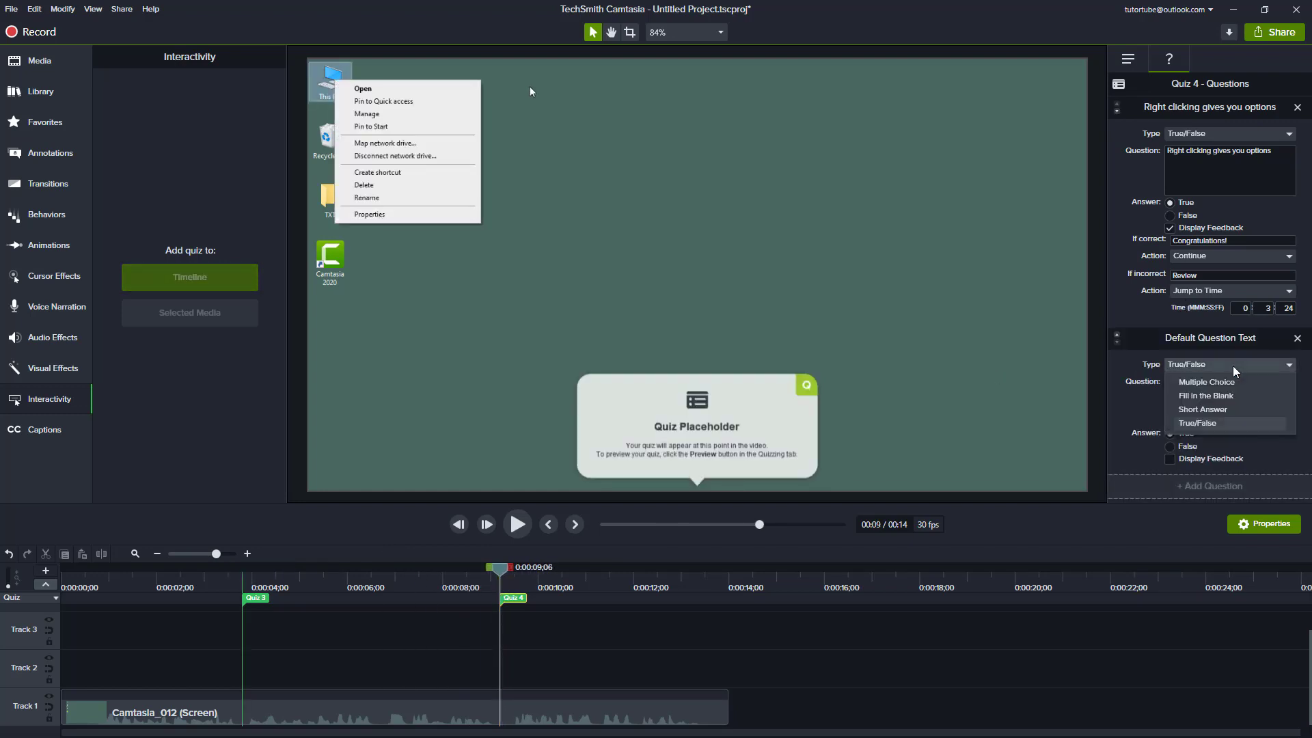
click(1235, 398)
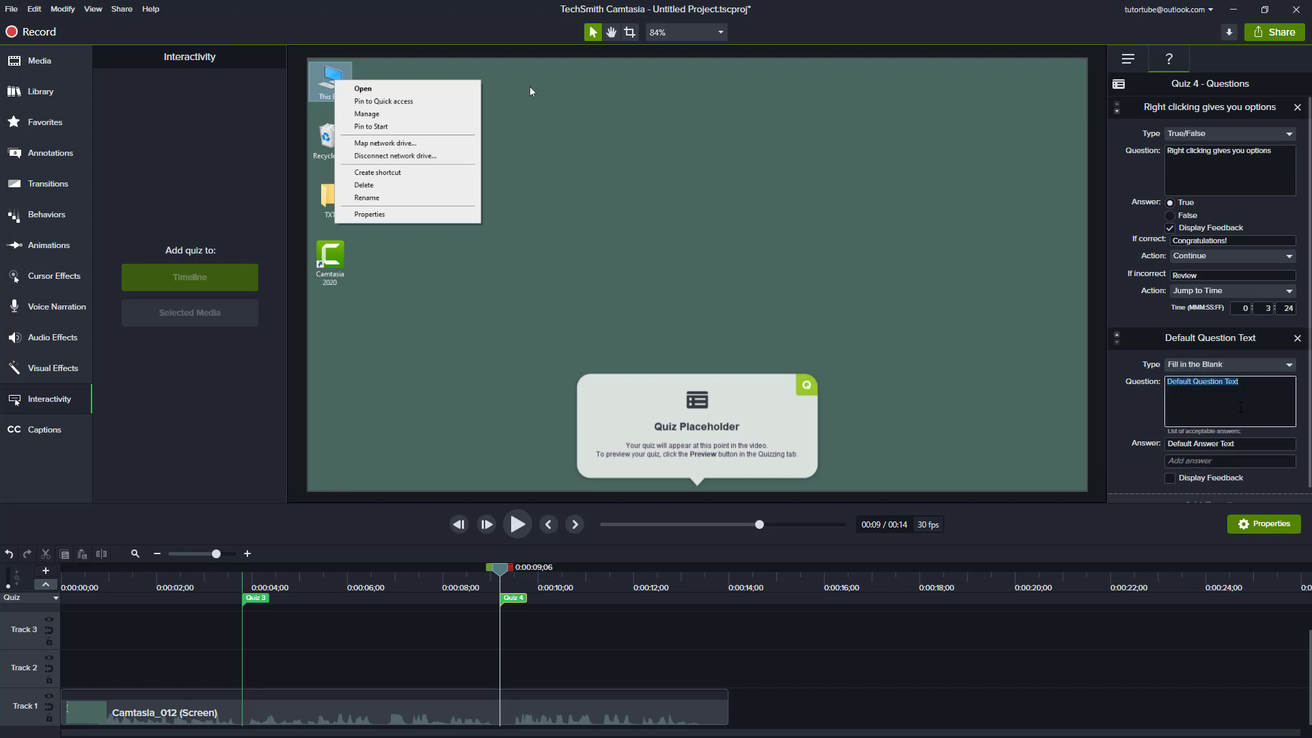
scroll(1242, 408, down, 1)
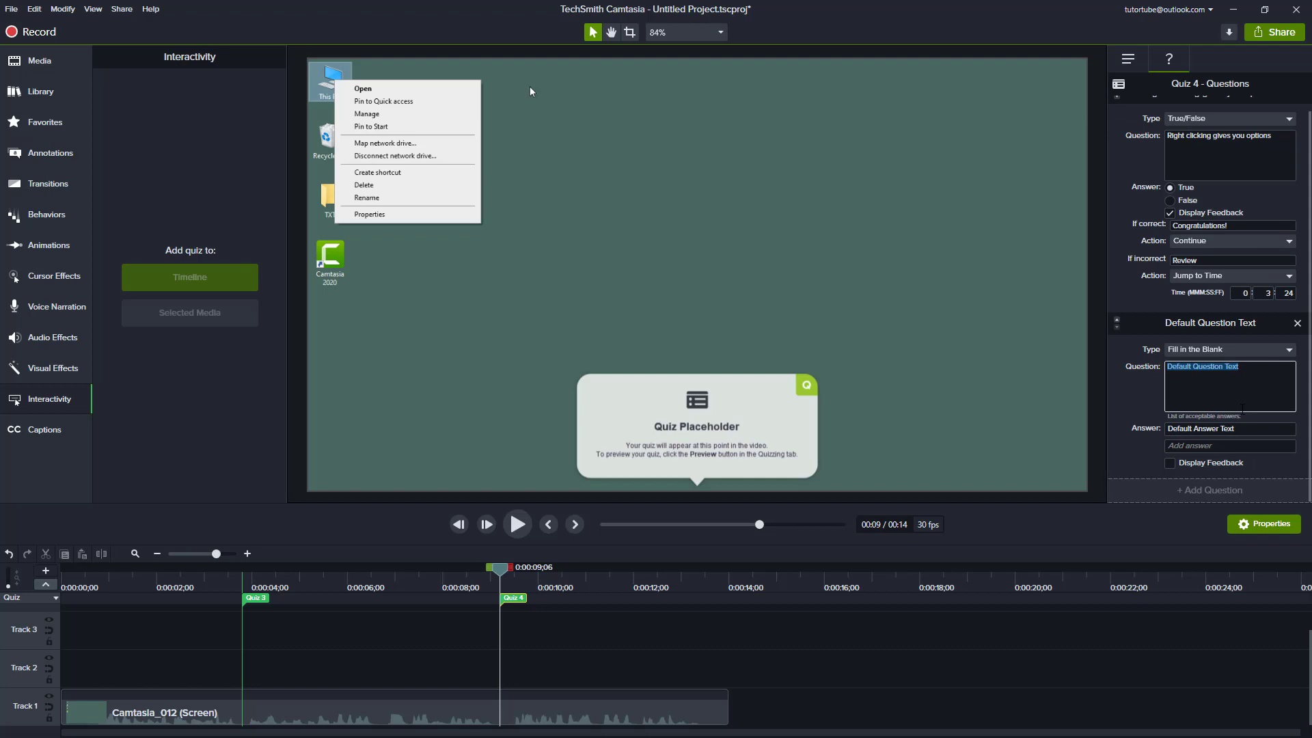
text(Wha)
text(Right clicking)
text( give you ____ options)
Enter "More" and "Less" as the acceptable answers for the fill-in-the-blank question.
click(1236, 429)
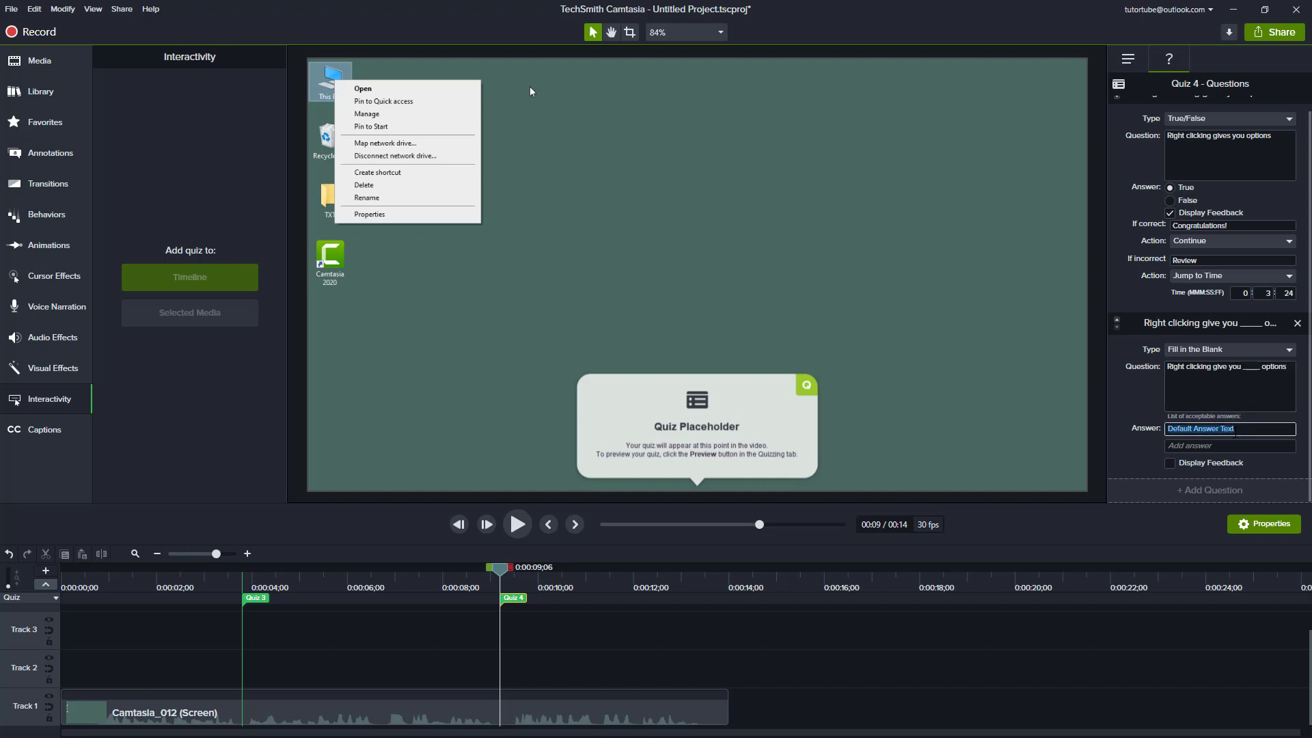
text(more)
drag(1214, 428, 1115, 431)
text(More)
click(1170, 445)
text(Less)
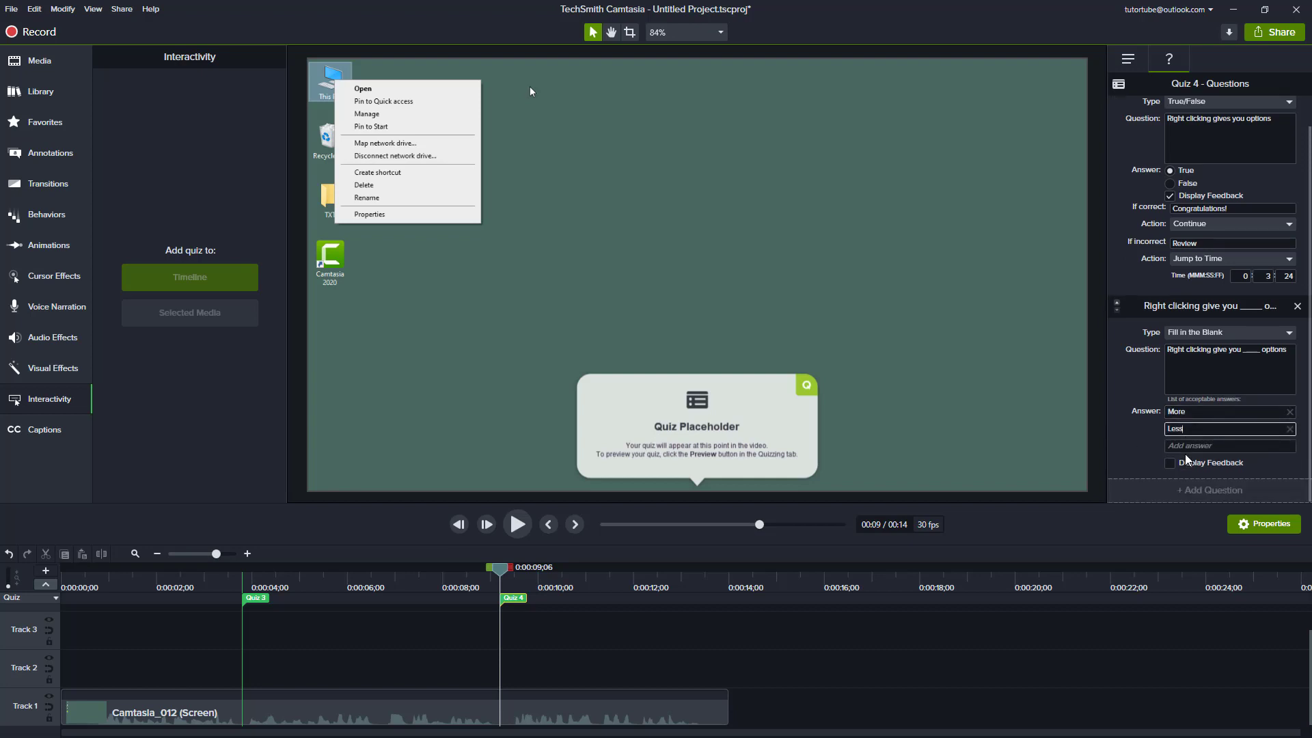
Enable feedback for the fill-in-the-blank question: "Congrats!" if correct, "Wrong!" with the Jump to Time action if incorrect.
click(1189, 479)
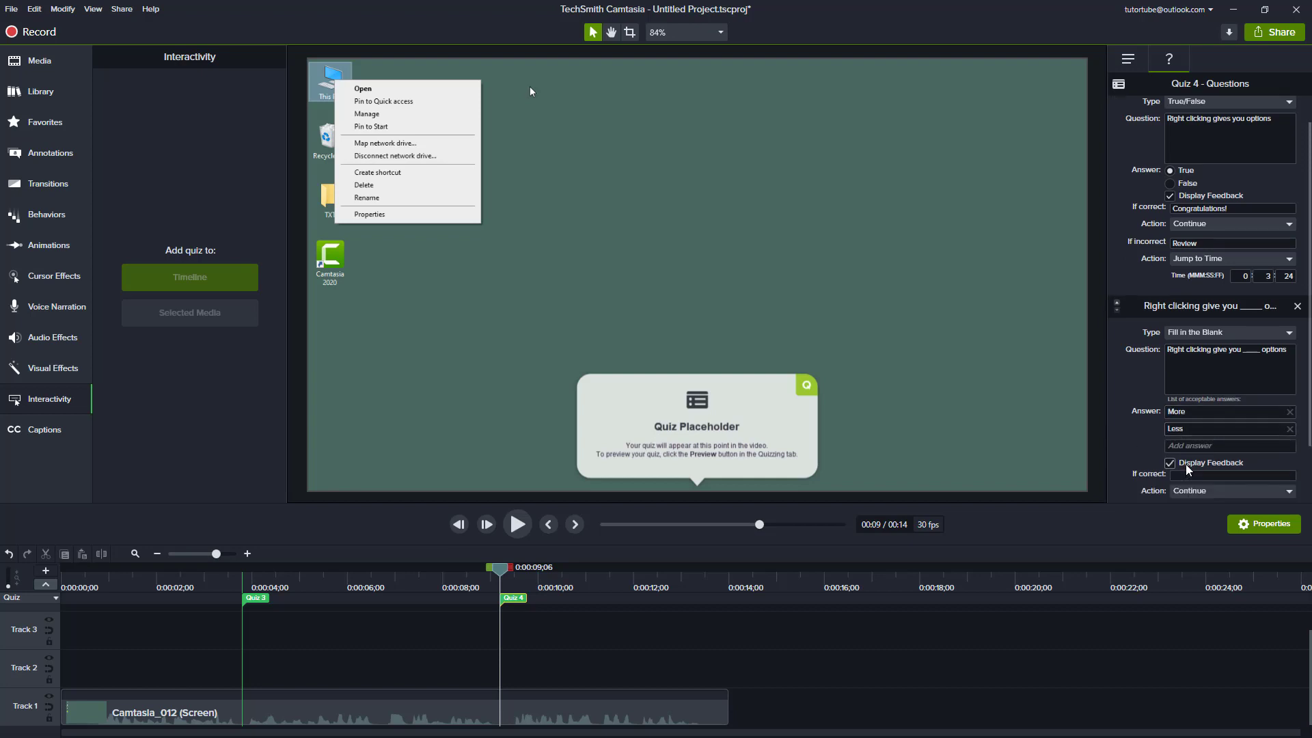
scroll(1190, 472, down, 2)
click(1203, 406)
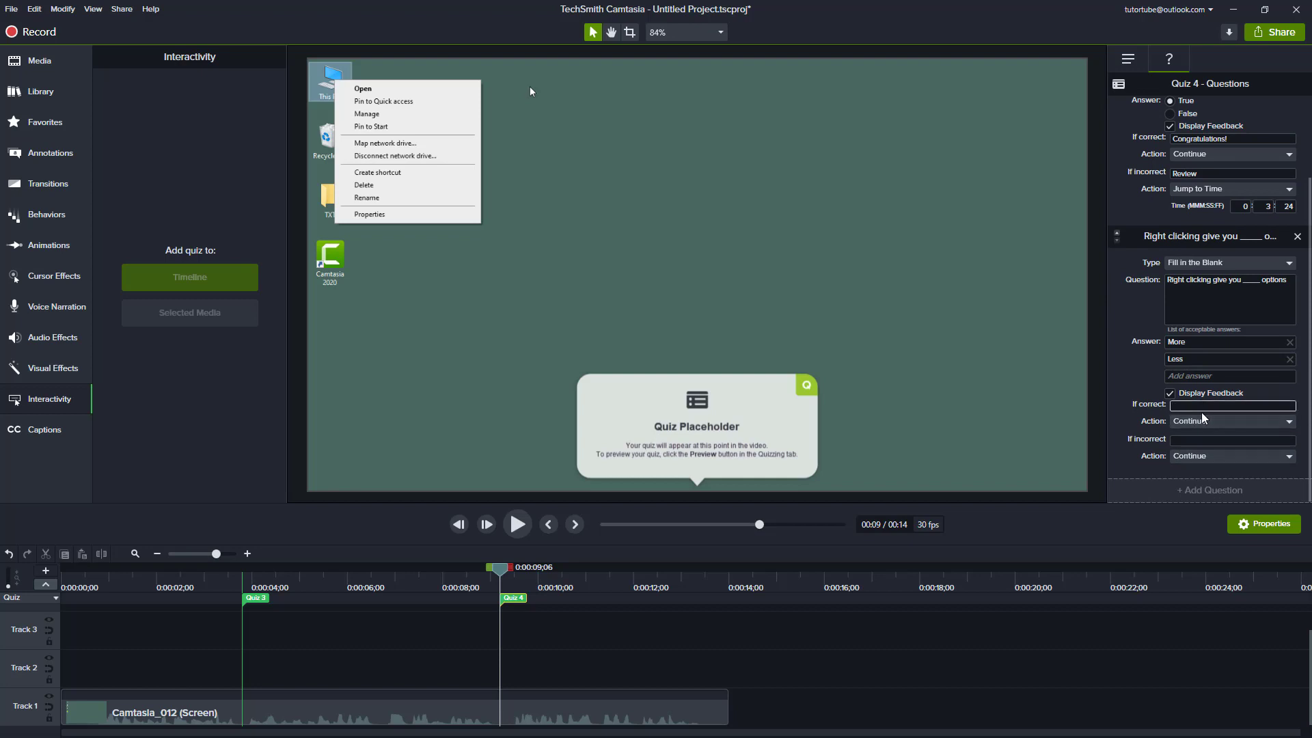
text(Congrats!)
click(1193, 441)
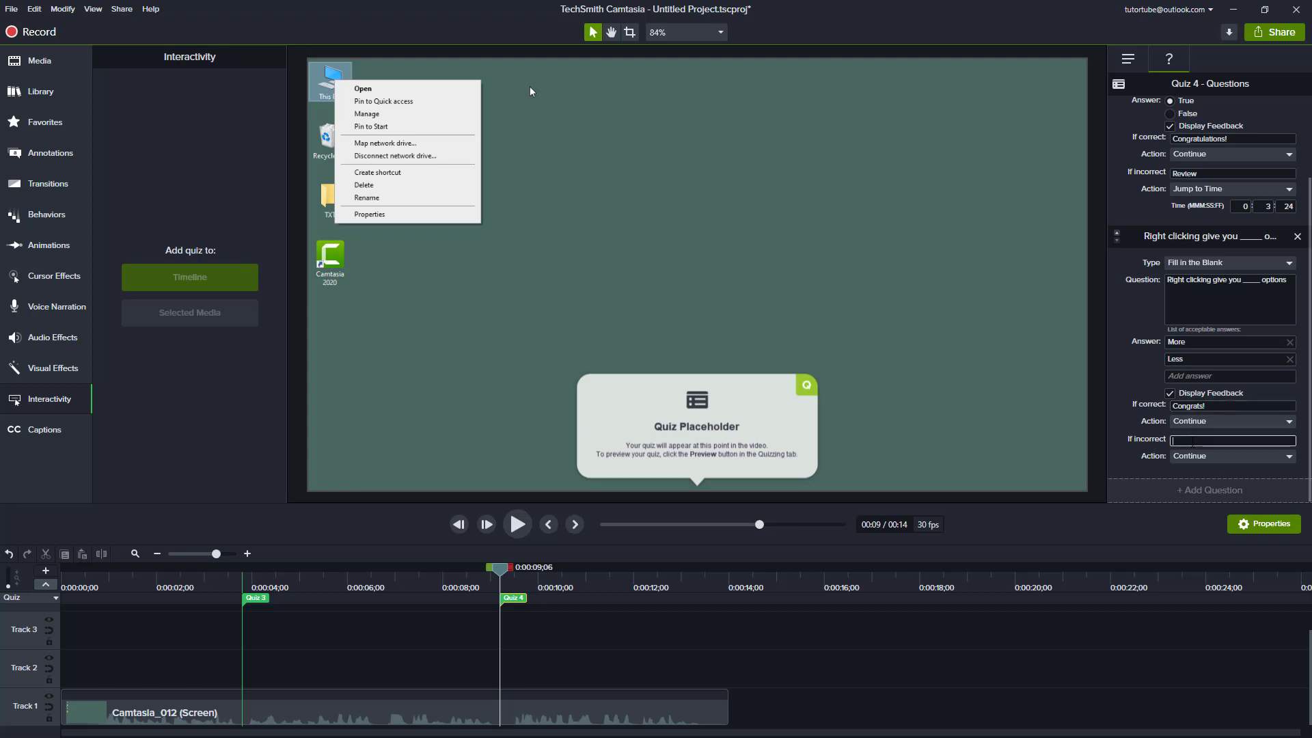
text(Wrong!)
click(1235, 458)
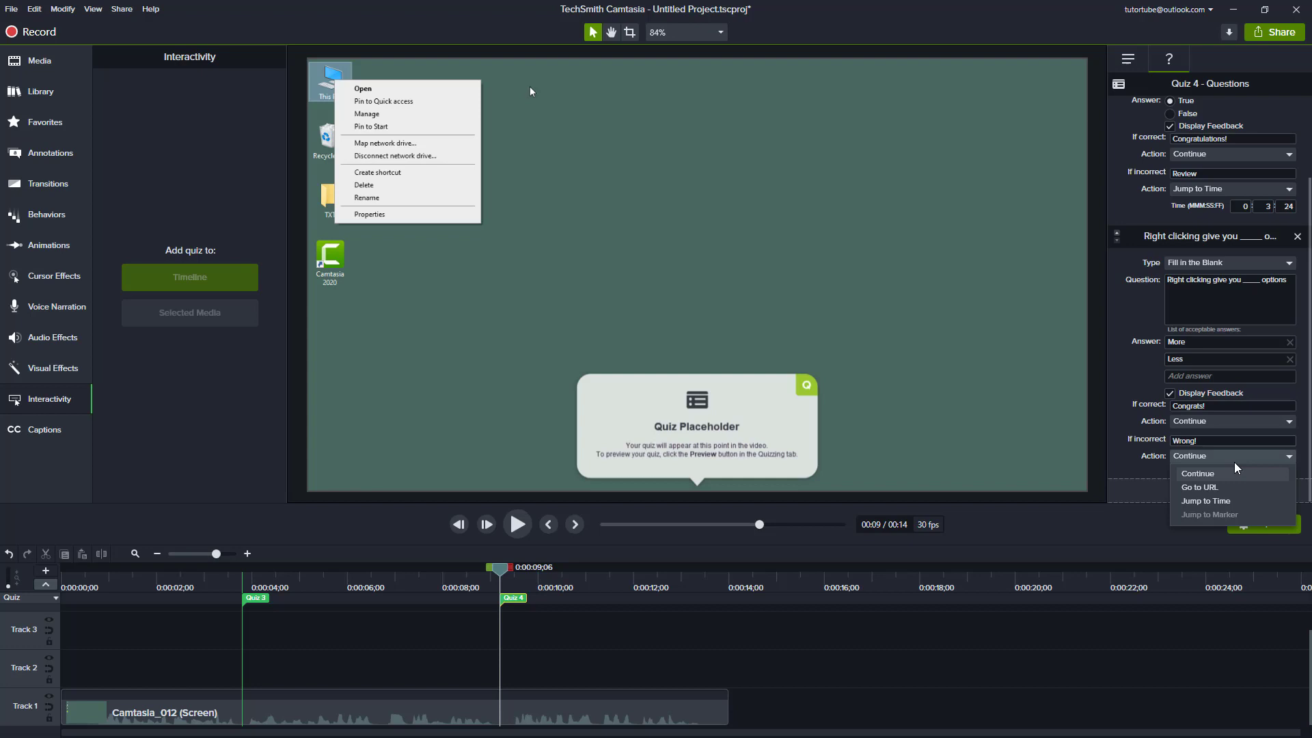
click(1206, 502)
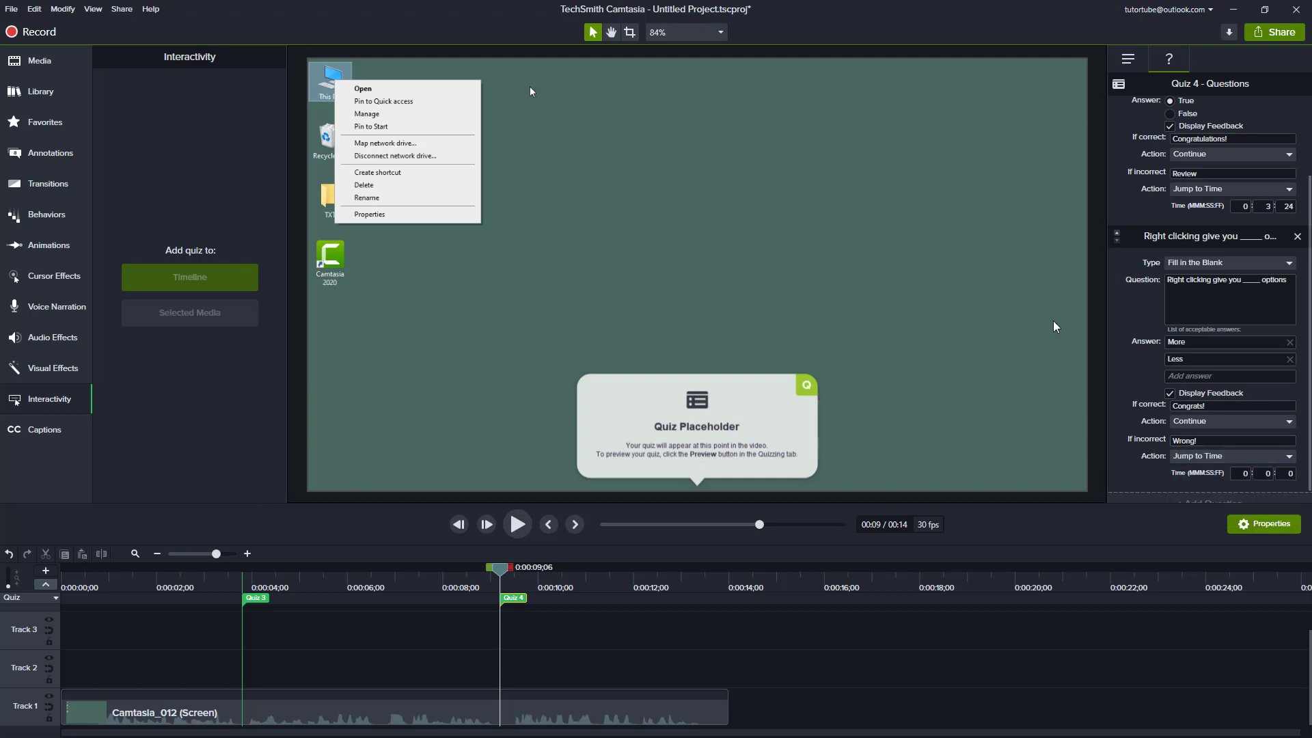
Add a third timeline quiz at 0:00:13;19 with the Short Answer question "What did you learn?".
click(696, 590)
click(711, 591)
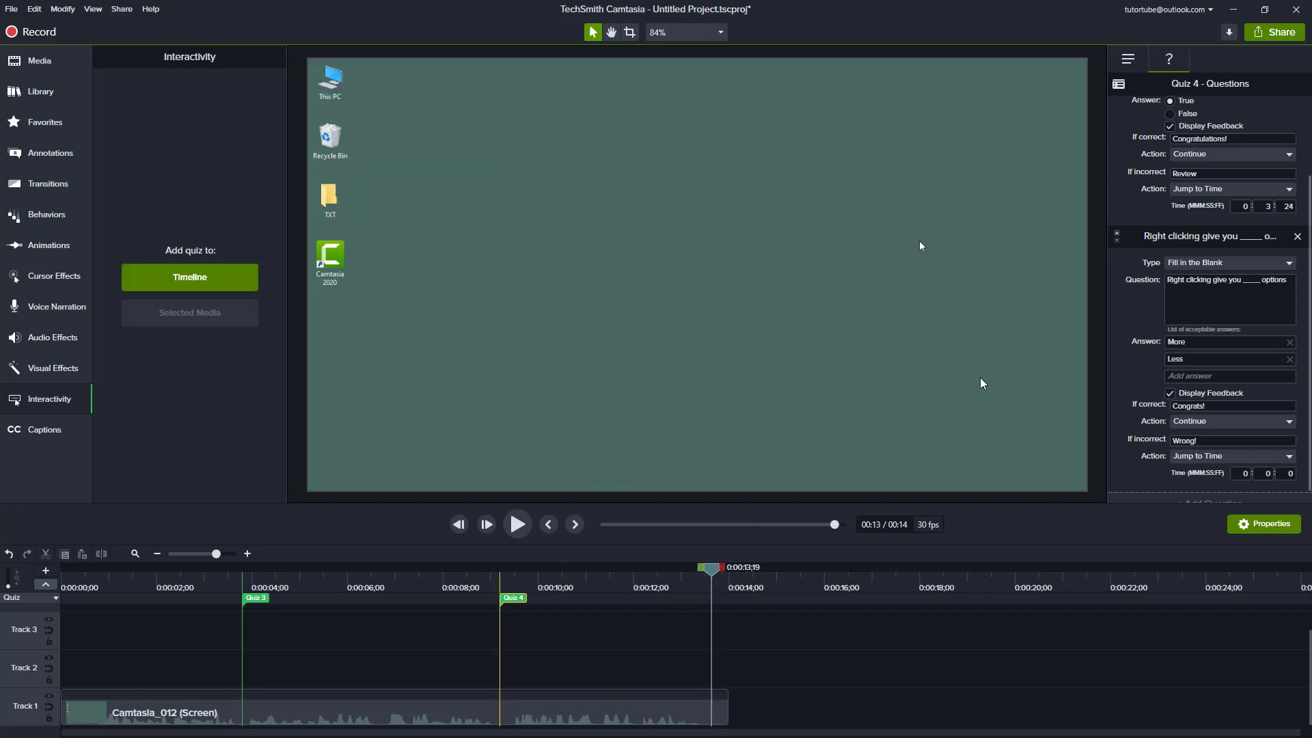
click(224, 292)
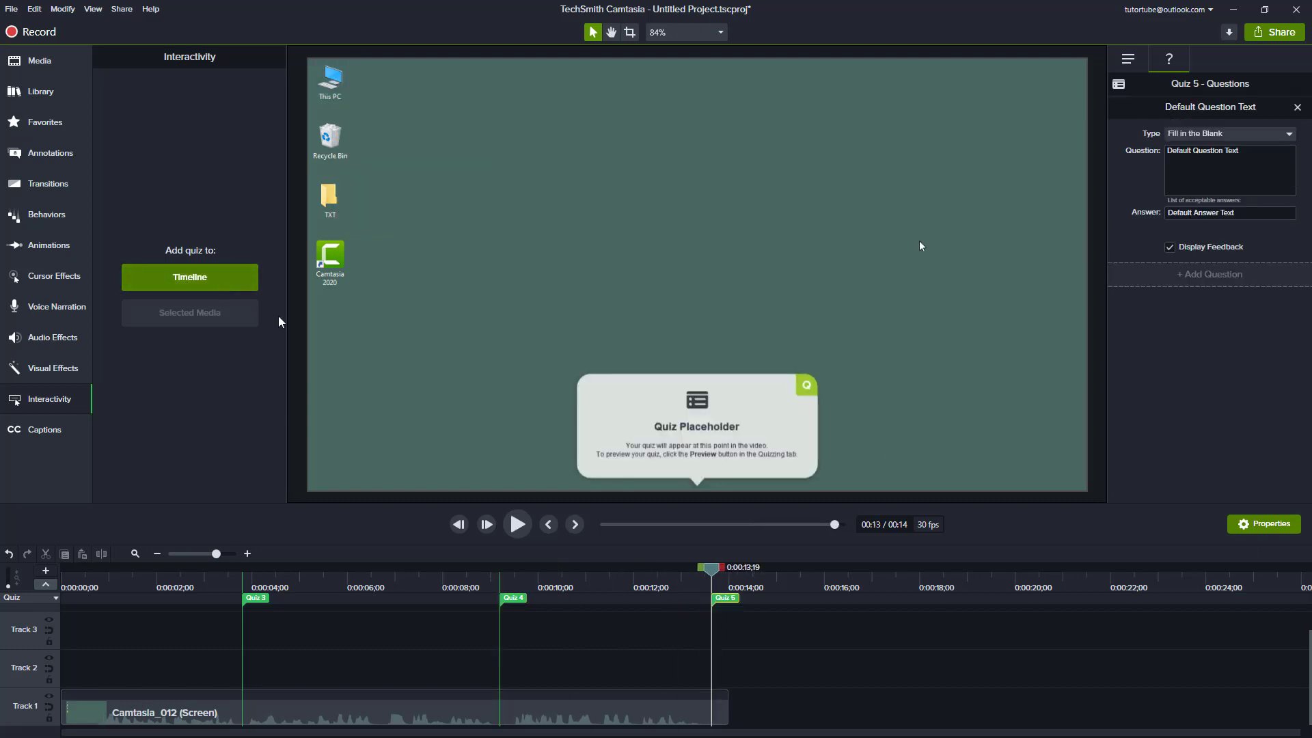
click(1236, 135)
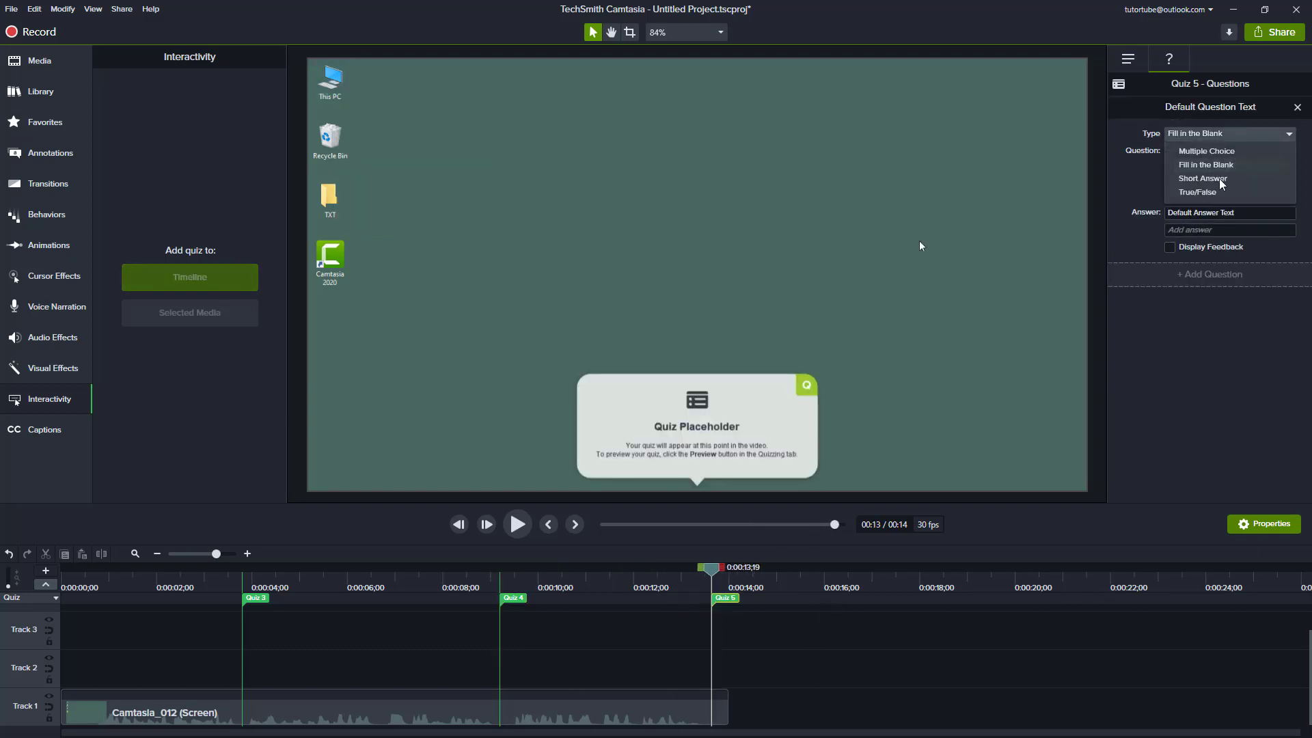
click(1219, 175)
click(1219, 167)
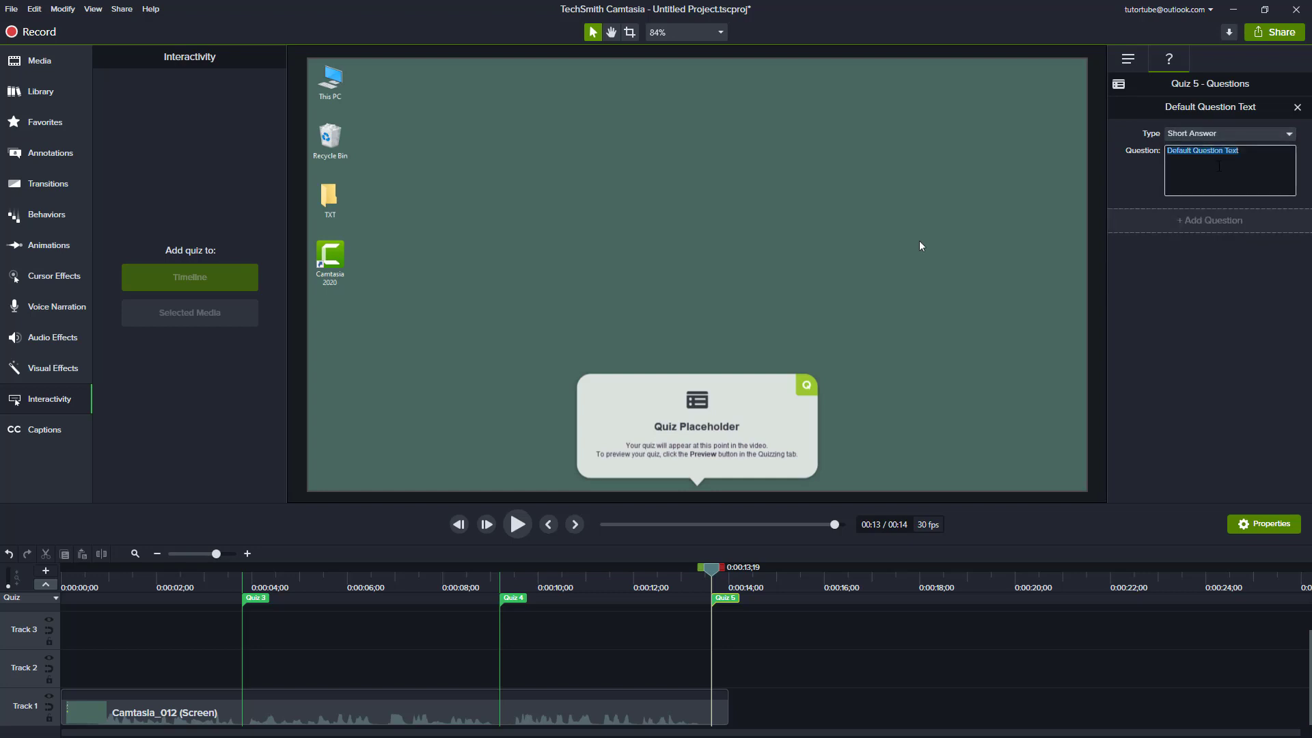
text(What did you learn?)
Return the playhead to the beginning of the timeline at 0:00:00;00.
drag(708, 571, 250, 604)
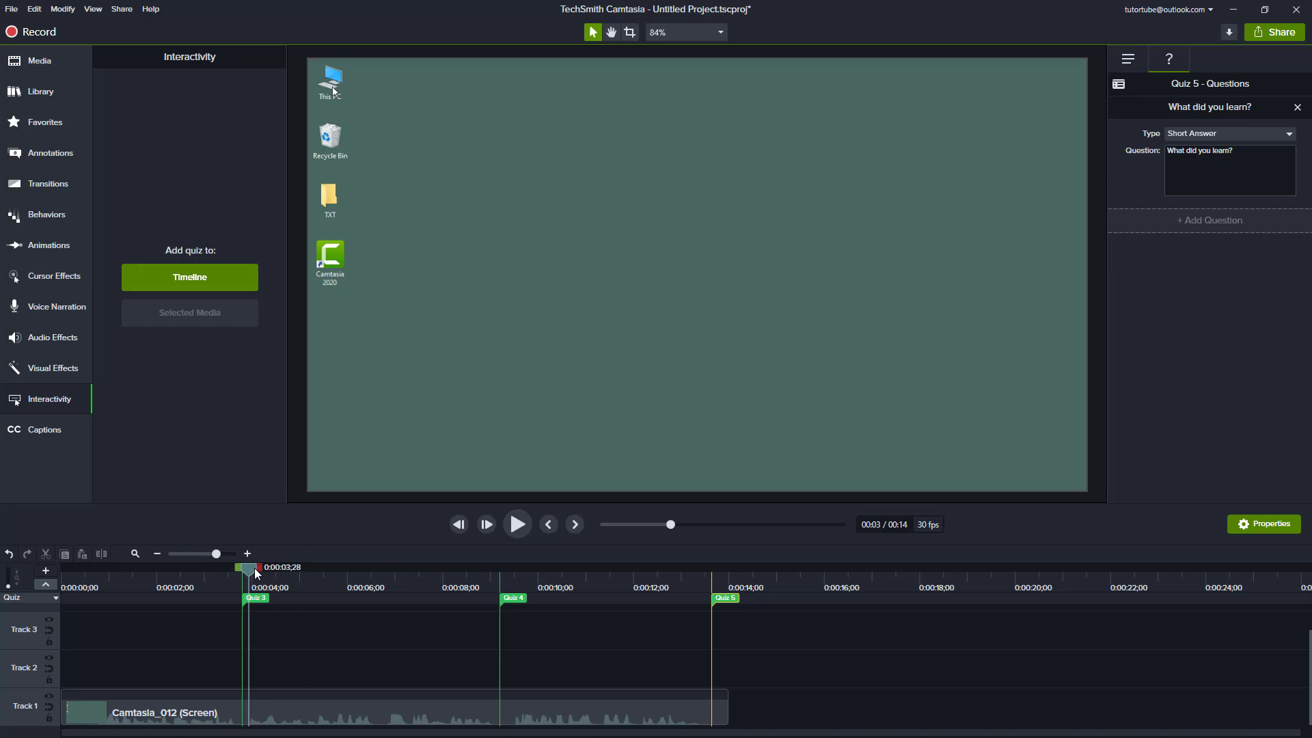
drag(253, 570, 4, 589)
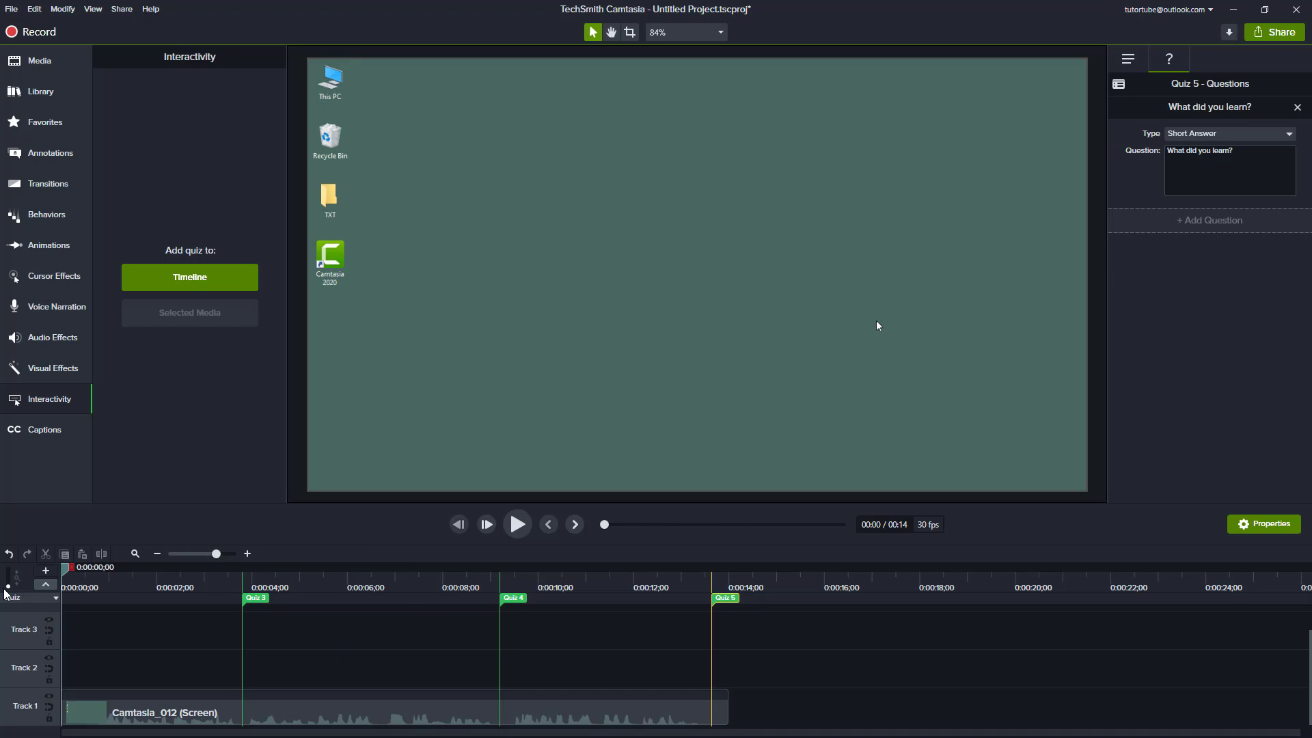